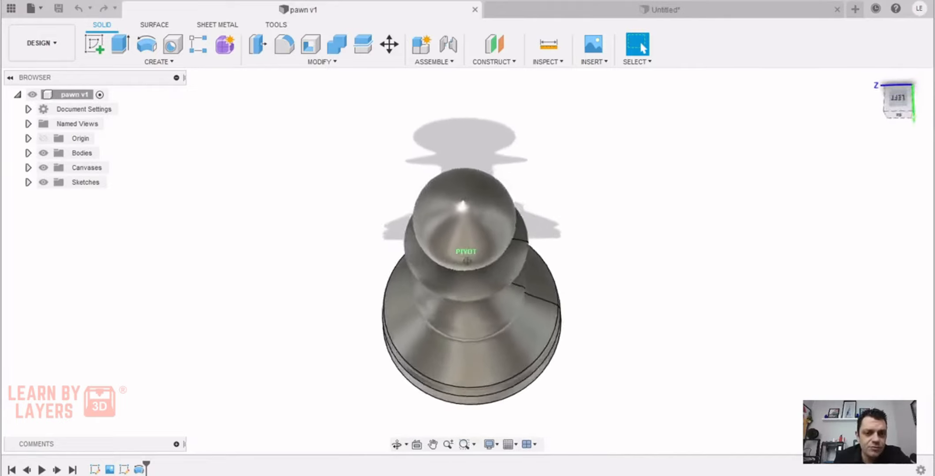
Switch to the untitled design and create a new component under its root
{"action": "left_click", "coordinate": [698, 10]}
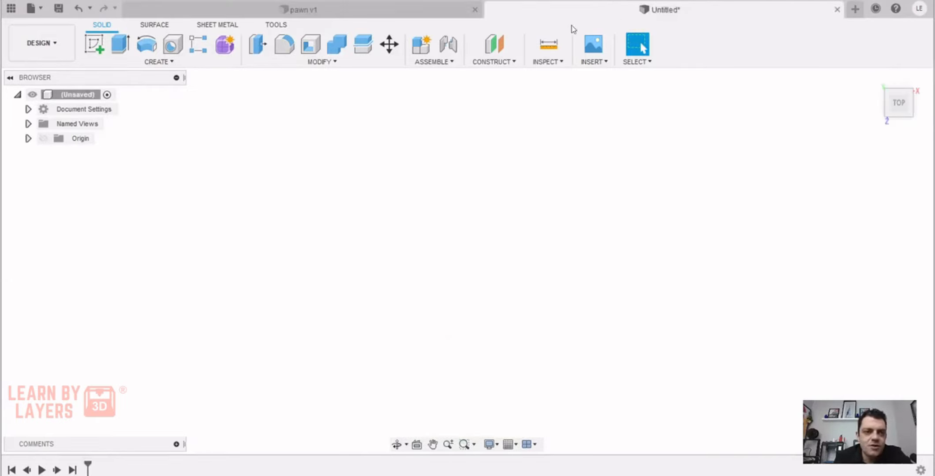
{"action": "right_click", "coordinate": [83, 94]}
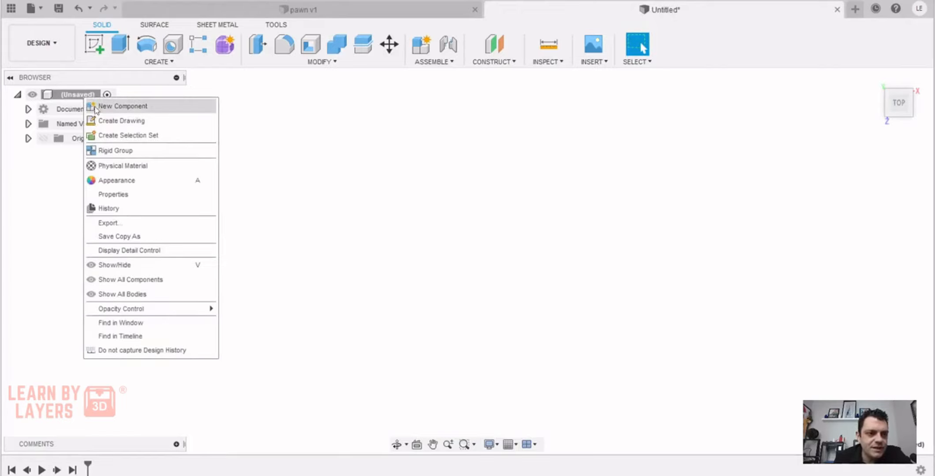
{"action": "left_click", "coordinate": [142, 107]}
{"action": "left_click", "coordinate": [861, 302]}
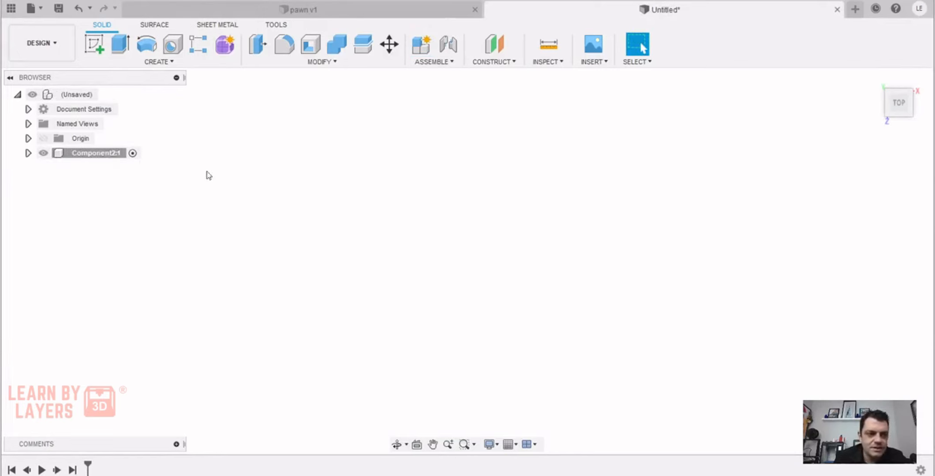
Rename the new component to chess
{"action": "left_click", "coordinate": [94, 154]}
{"action": "double_click", "coordinate": [94, 155]}
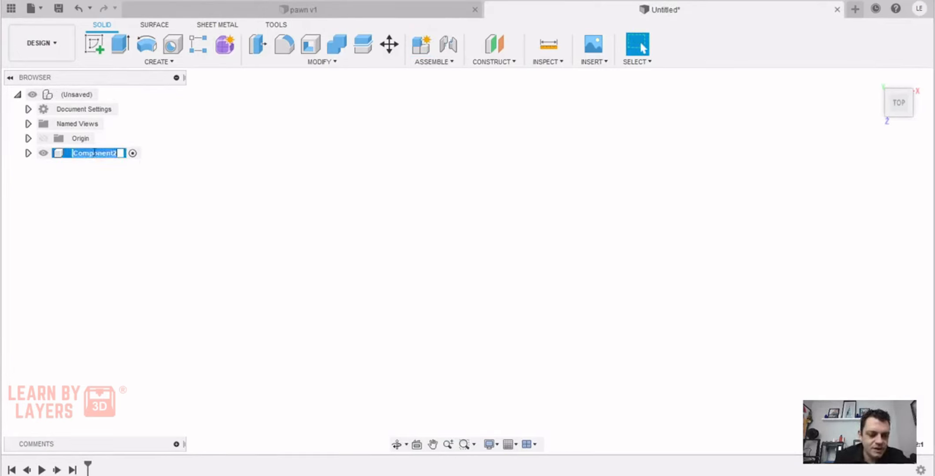
{"action": "type", "text": "chess"}
{"action": "key", "text": "Return"}
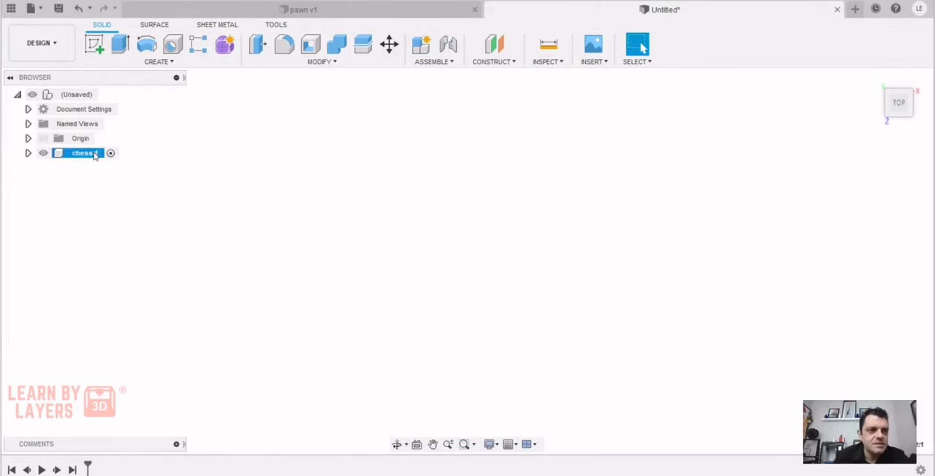
Create a sketch on the horizontal XZ origin plane and view it from the top
{"action": "left_click", "coordinate": [94, 45]}
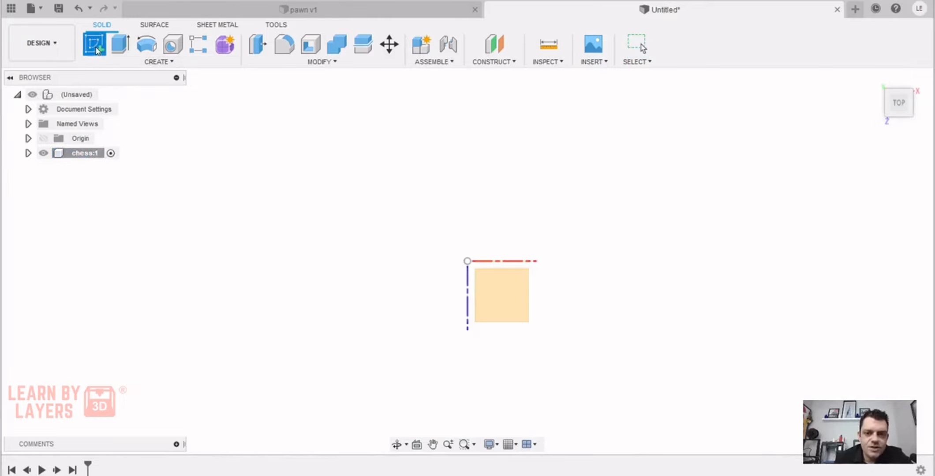
{"action": "left_click", "coordinate": [501, 295]}
{"action": "left_click", "coordinate": [875, 78]}
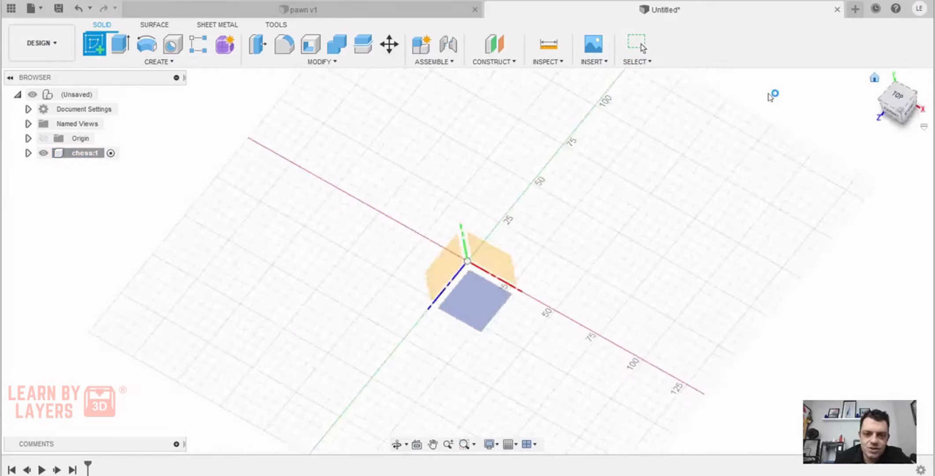
{"action": "left_click", "coordinate": [471, 290]}
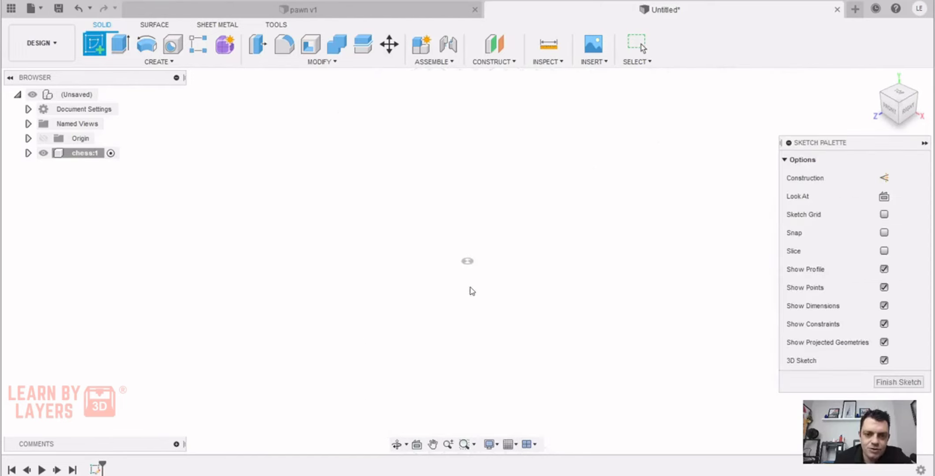
{"action": "left_click", "coordinate": [900, 93]}
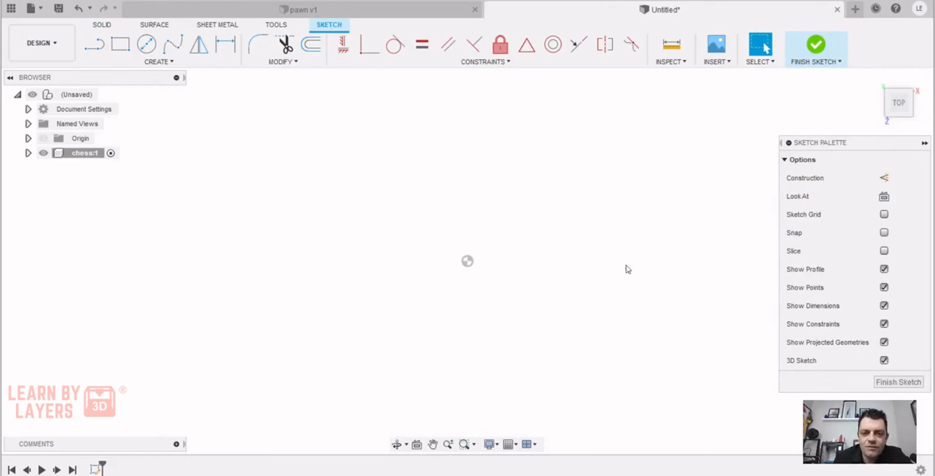
Insert the pawn image from the computer's Pictures folder as a canvas on the horizontal origin plane
{"action": "left_click", "coordinate": [717, 62]}
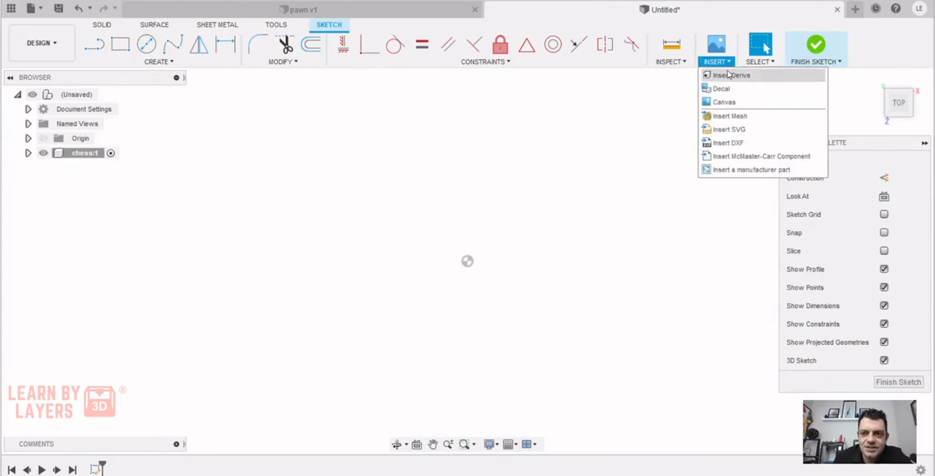
{"action": "left_click", "coordinate": [767, 104]}
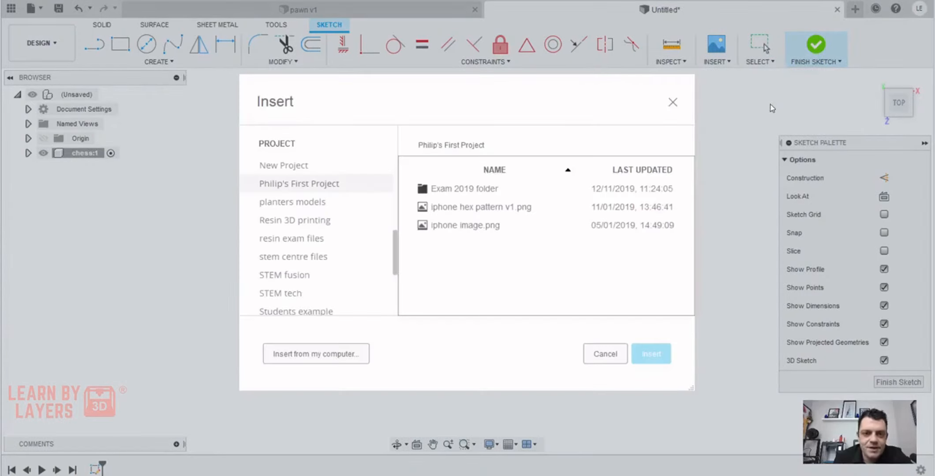
{"action": "left_click", "coordinate": [327, 355]}
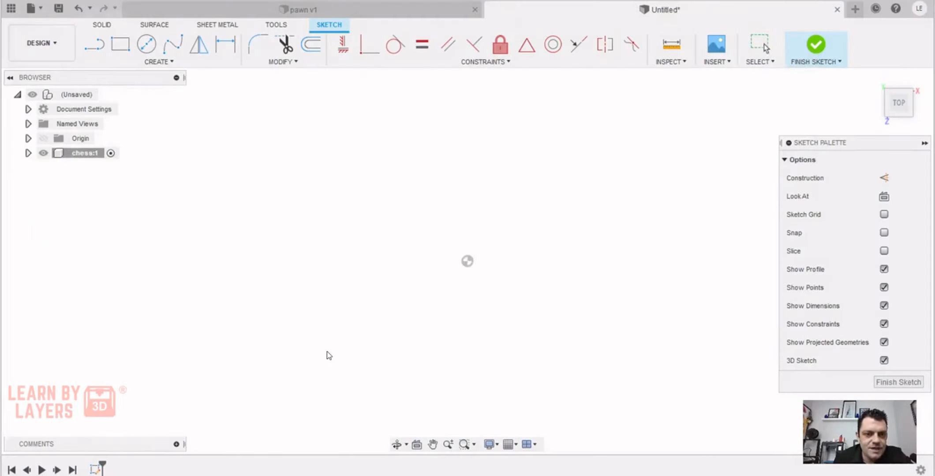
{"action": "left_click", "coordinate": [585, 117]}
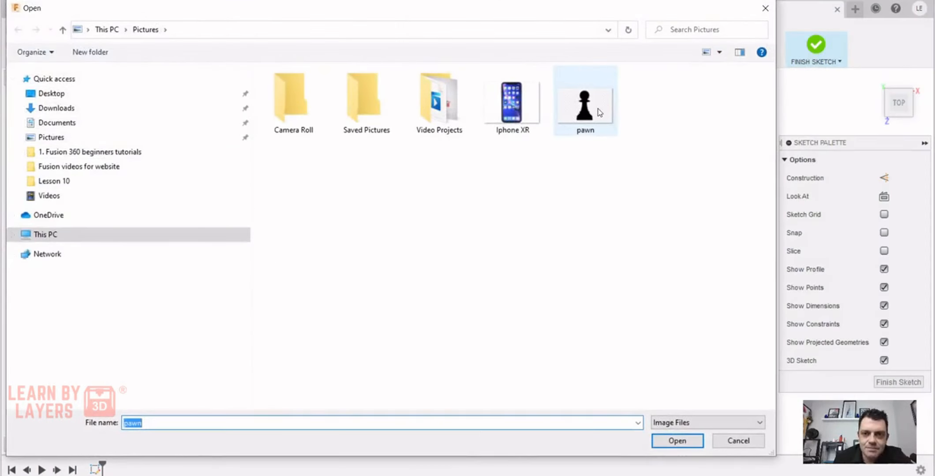
{"action": "left_click", "coordinate": [688, 443]}
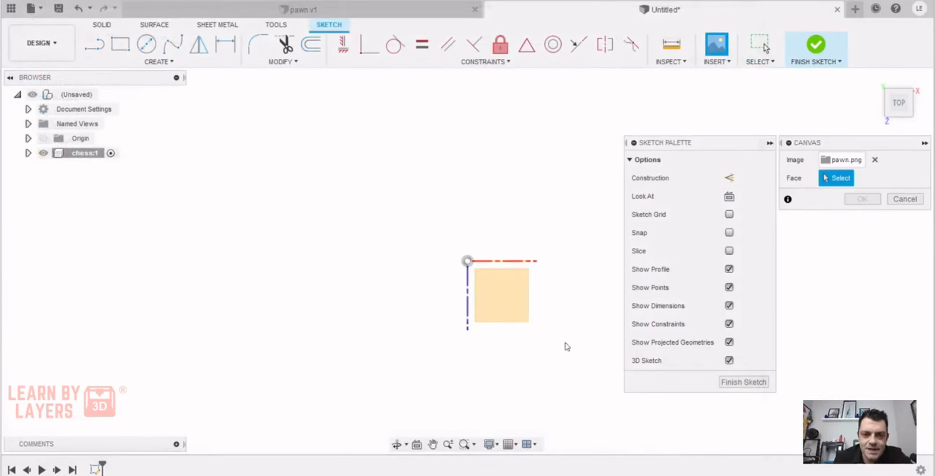
{"action": "left_click", "coordinate": [496, 283]}
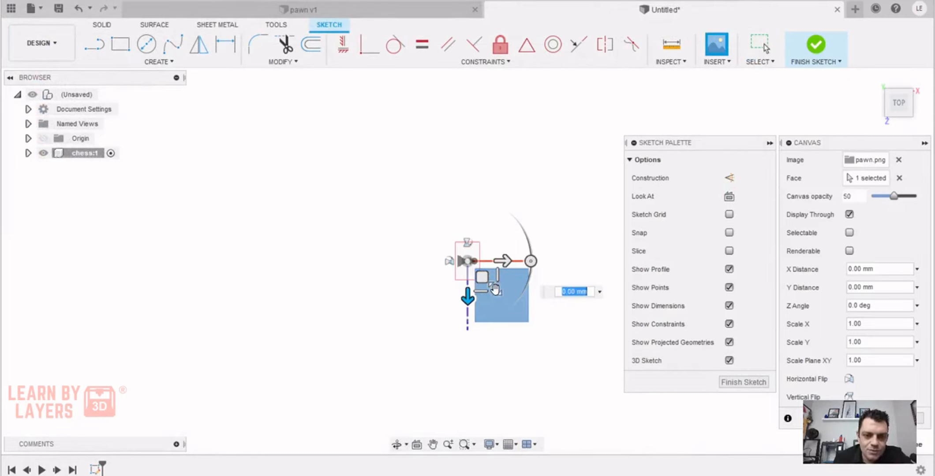
Rotate the pawn canvas by 90 degrees so the pawn stands upright, accept it and finish the sketch
{"action": "left_click_drag", "start_coordinate": [496, 290], "coordinate": [555, 361]}
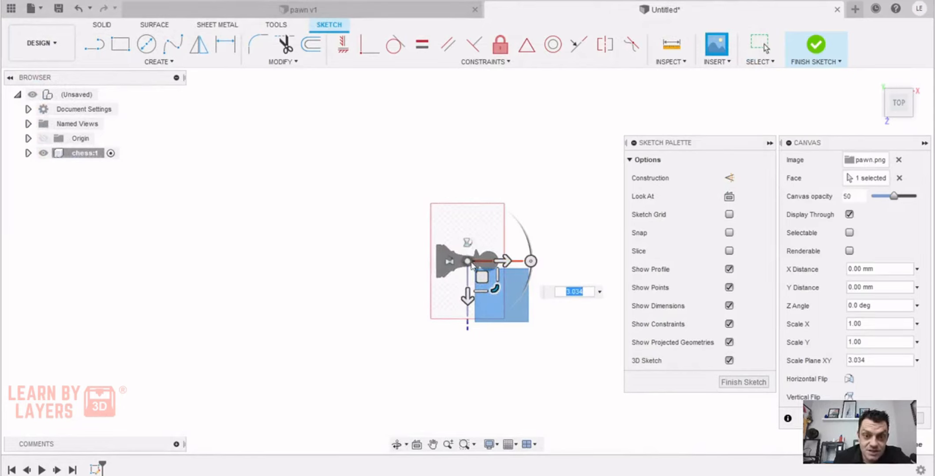
{"action": "left_click_drag", "start_coordinate": [531, 261], "coordinate": [478, 181]}
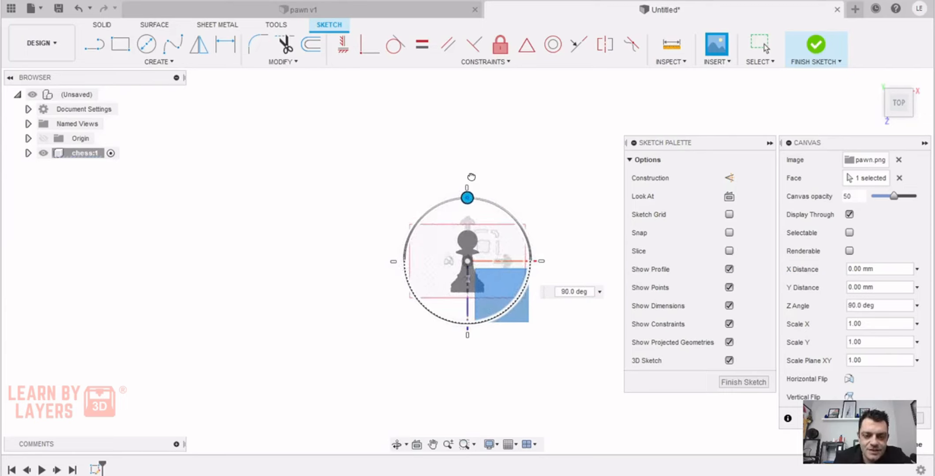
{"action": "left_click_drag", "start_coordinate": [471, 176], "coordinate": [473, 181]}
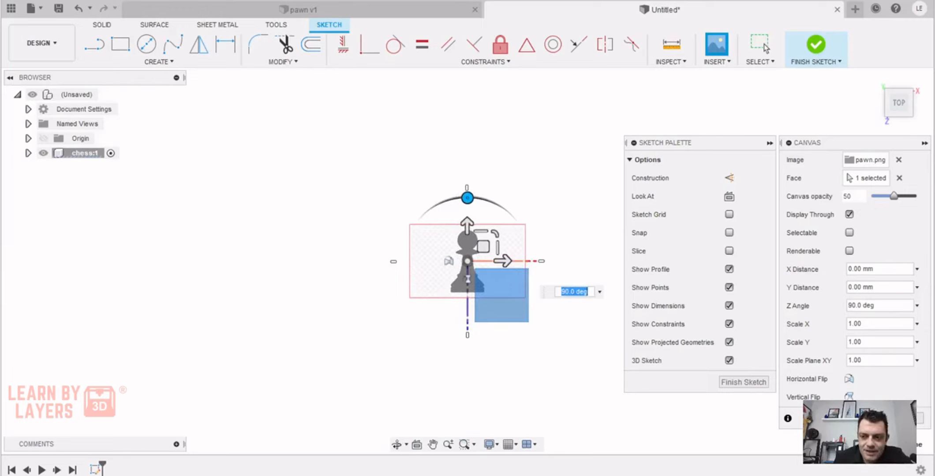
{"action": "key", "text": "Return"}
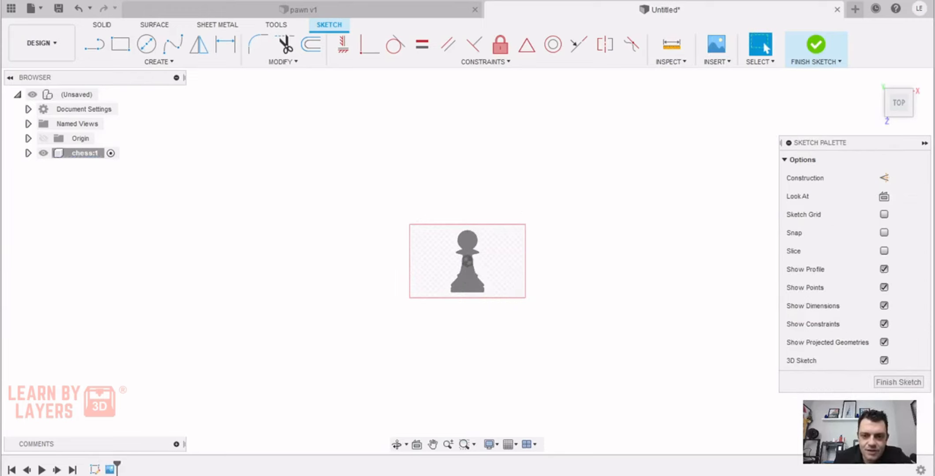
{"action": "left_click", "coordinate": [816, 46]}
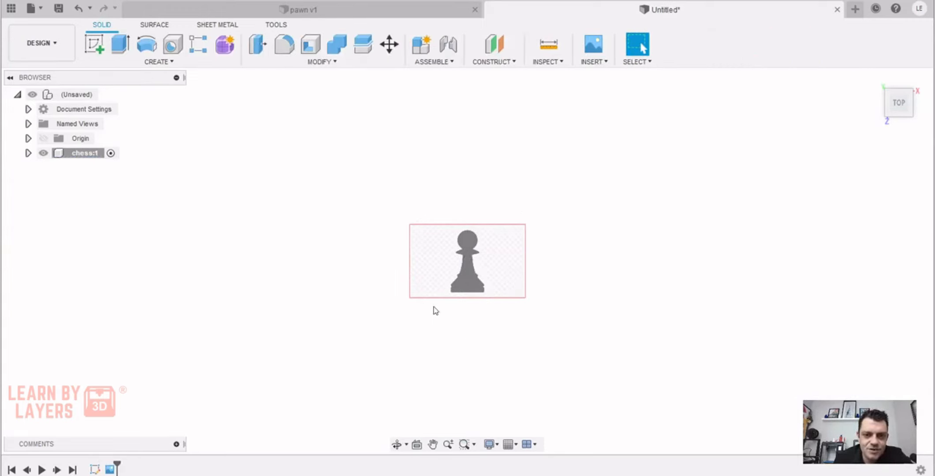
Calibrate the pawn canvas so the distance from the top of the head to the bottom of the base is 50 mm
{"action": "scroll", "coordinate": [461, 252], "scroll_direction": "up", "scroll_amount": 5}
{"action": "middle_click_drag", "start_coordinate": [520, 245], "coordinate": [480, 232]}
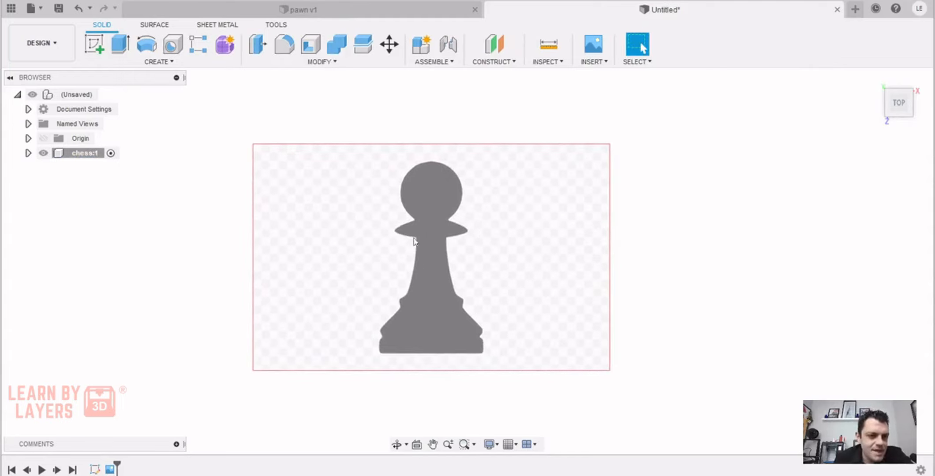
{"action": "left_click", "coordinate": [27, 153]}
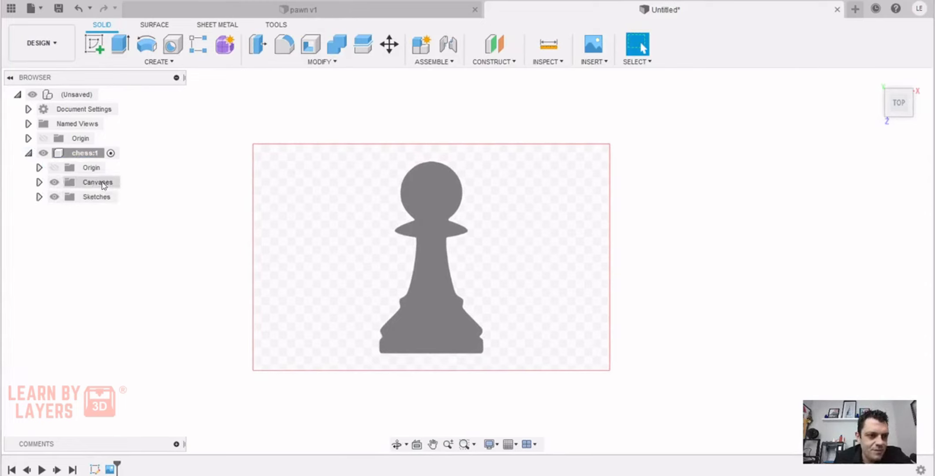
{"action": "left_click", "coordinate": [39, 183]}
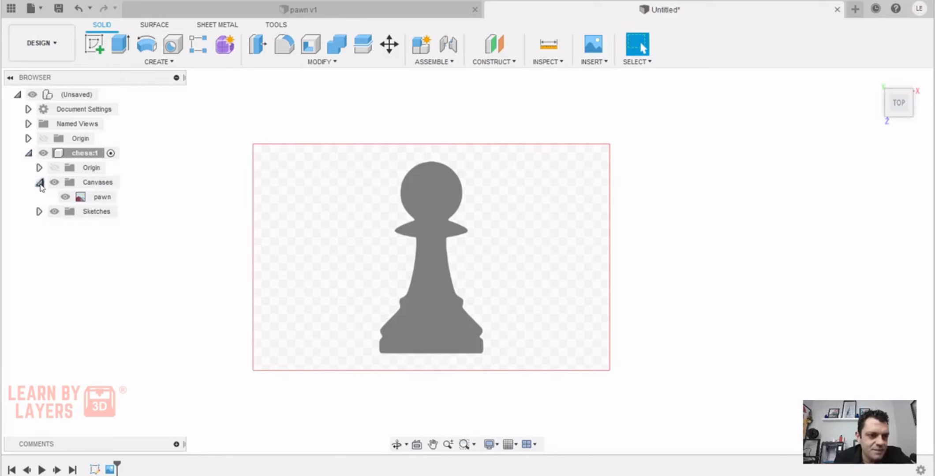
{"action": "right_click", "coordinate": [105, 202]}
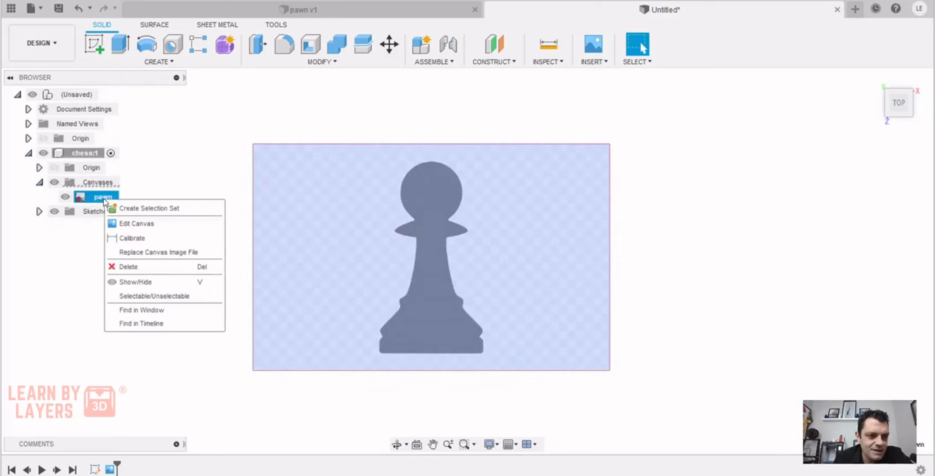
{"action": "left_click", "coordinate": [146, 237]}
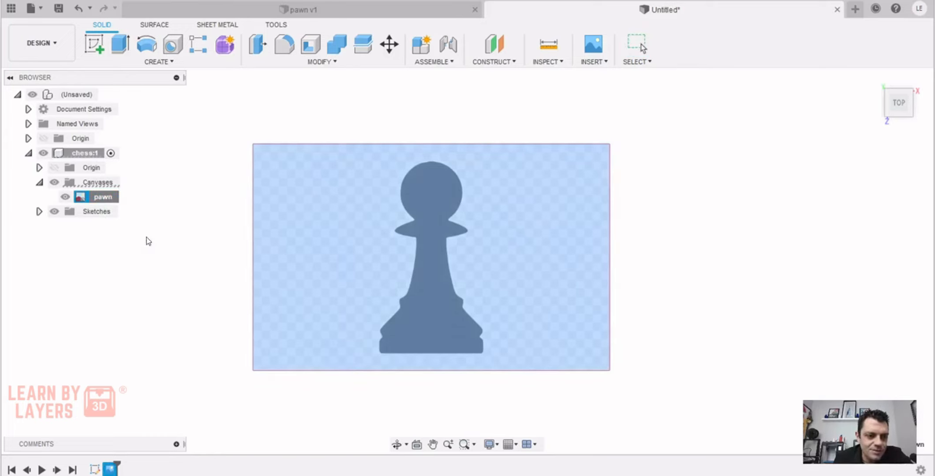
{"action": "left_click", "coordinate": [431, 161]}
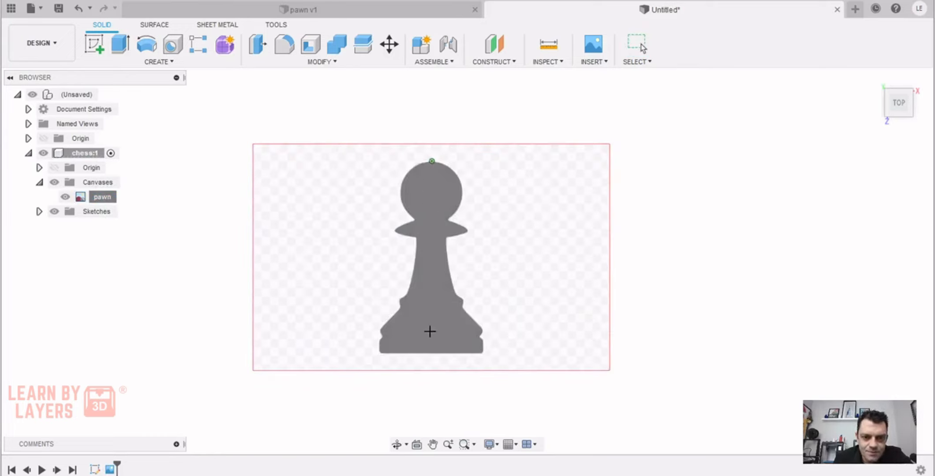
{"action": "left_click", "coordinate": [434, 354]}
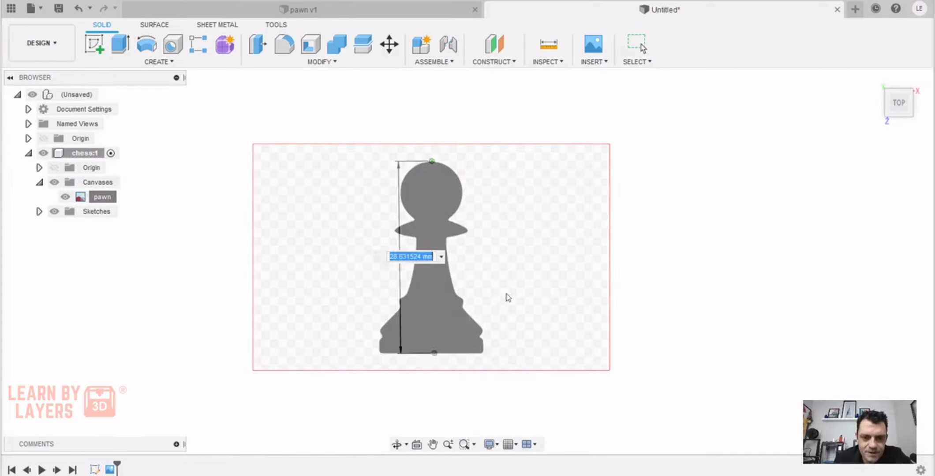
{"action": "type", "text": "50"}
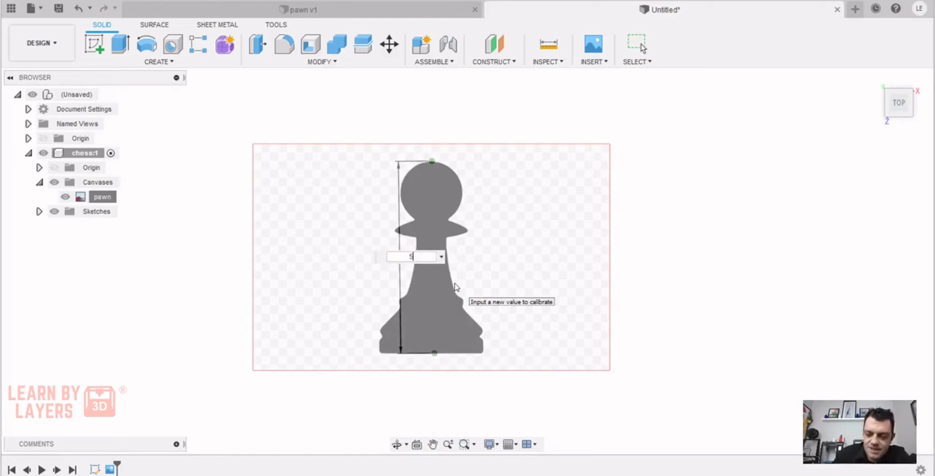
{"action": "key", "text": "Return"}
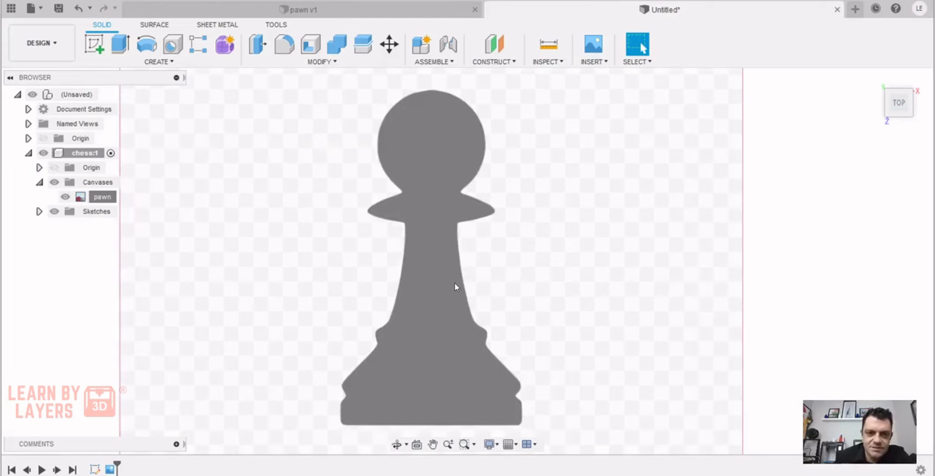
Start a second sketch on the horizontal origin plane over the calibrated pawn canvas
{"action": "scroll", "coordinate": [455, 283], "scroll_direction": "down", "scroll_amount": 2}
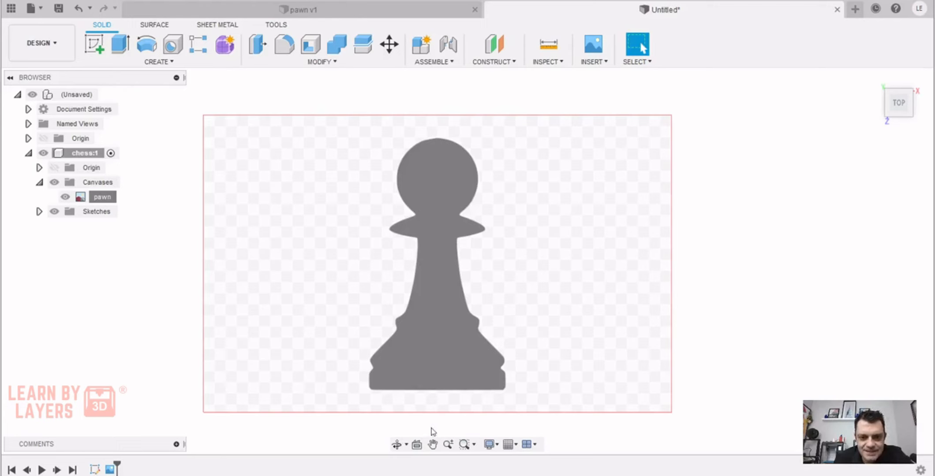
{"action": "left_click", "coordinate": [94, 45]}
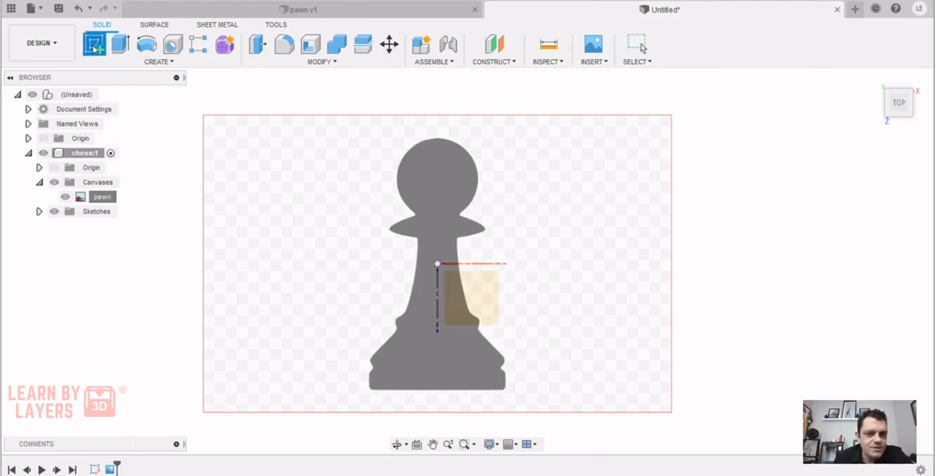
{"action": "left_click", "coordinate": [471, 298]}
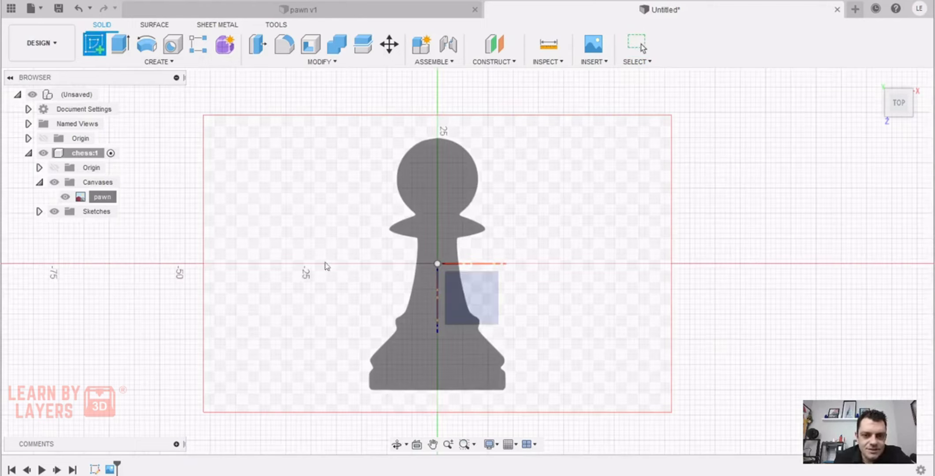
{"action": "left_click", "coordinate": [478, 289]}
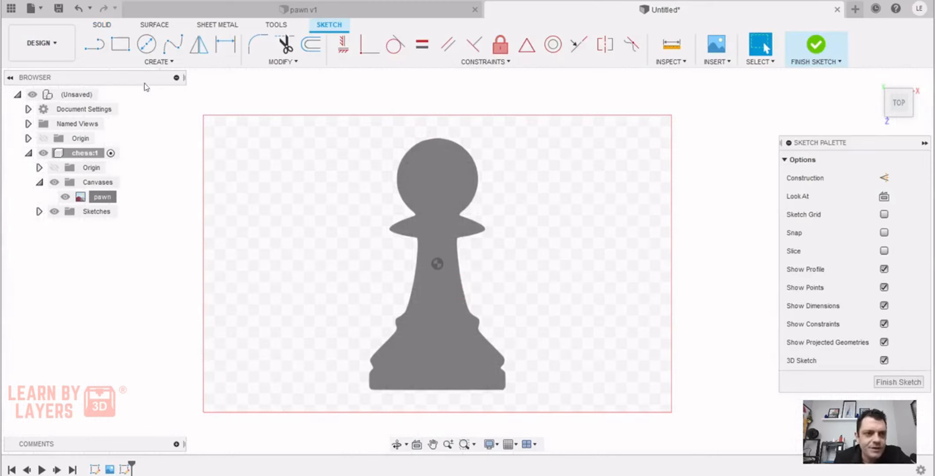
Sketch a vertical line about 31 mm long from the origin up past the top of the pawn's head
{"action": "left_click", "coordinate": [95, 44]}
{"action": "left_click", "coordinate": [436, 264]}
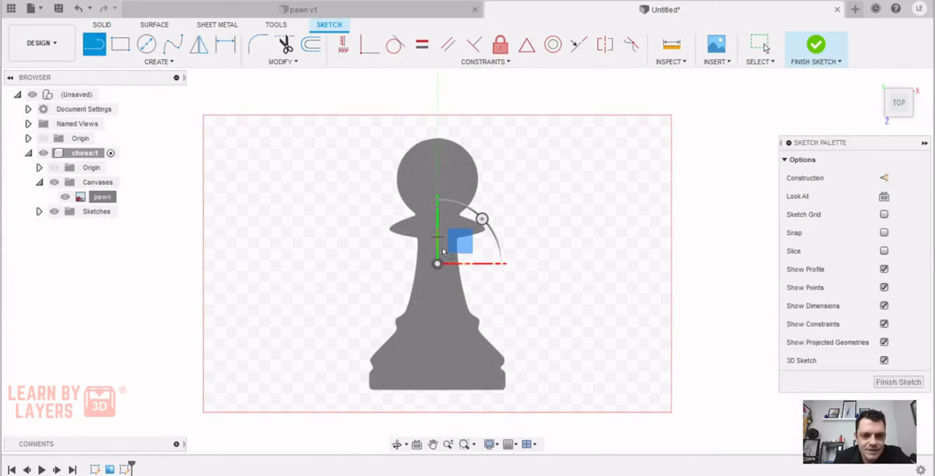
{"action": "left_click", "coordinate": [437, 108]}
{"action": "key", "text": "Escape"}
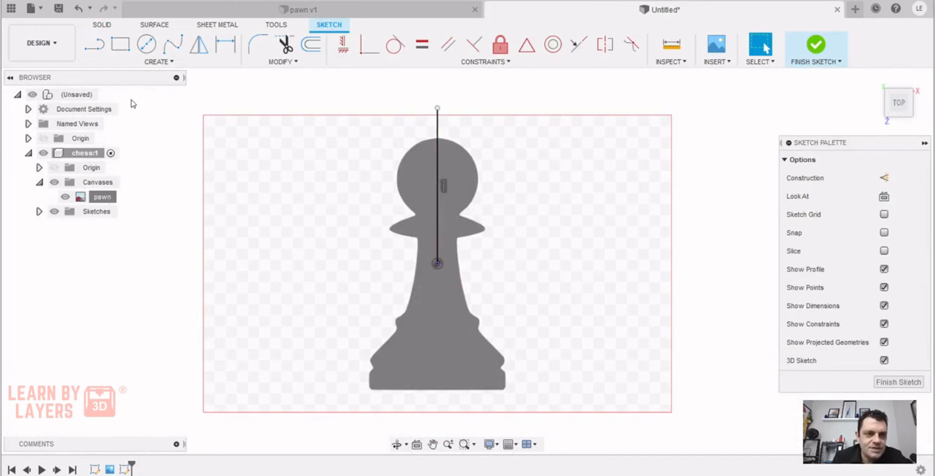
Sketch a vertical line from the origin down past the bottom of the pawn's base
{"action": "key", "text": "l"}
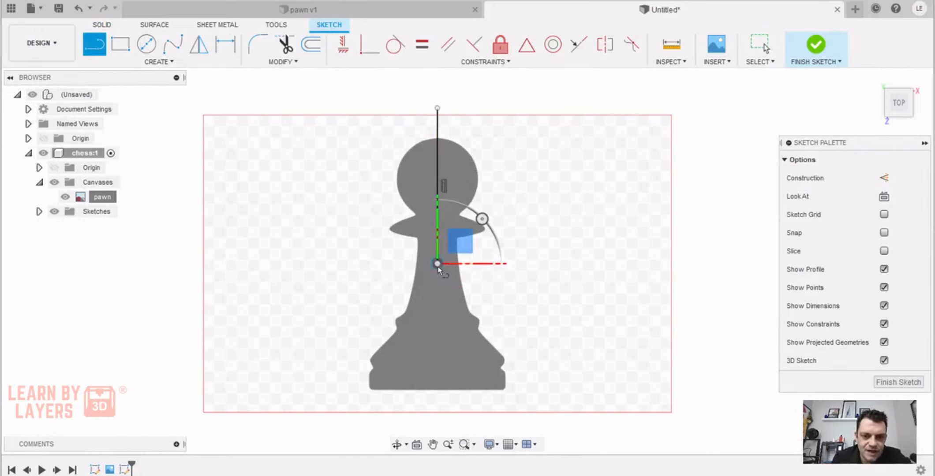
{"action": "left_click", "coordinate": [437, 414]}
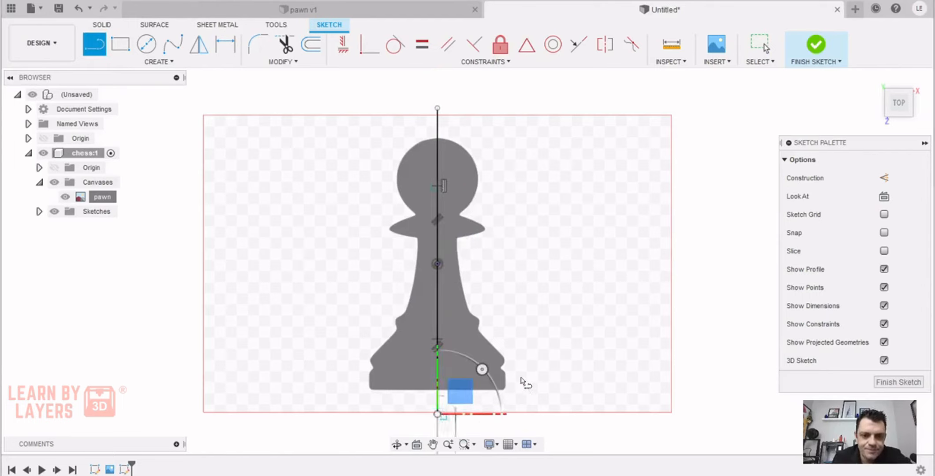
{"action": "key", "text": "Escape"}
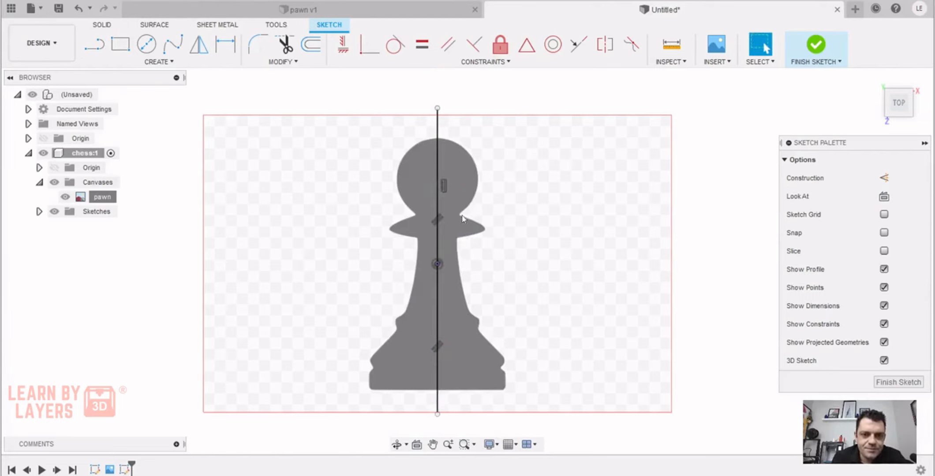
Convert both vertical centre lines to construction lines and finish the sketch
{"action": "left_click", "coordinate": [437, 171]}
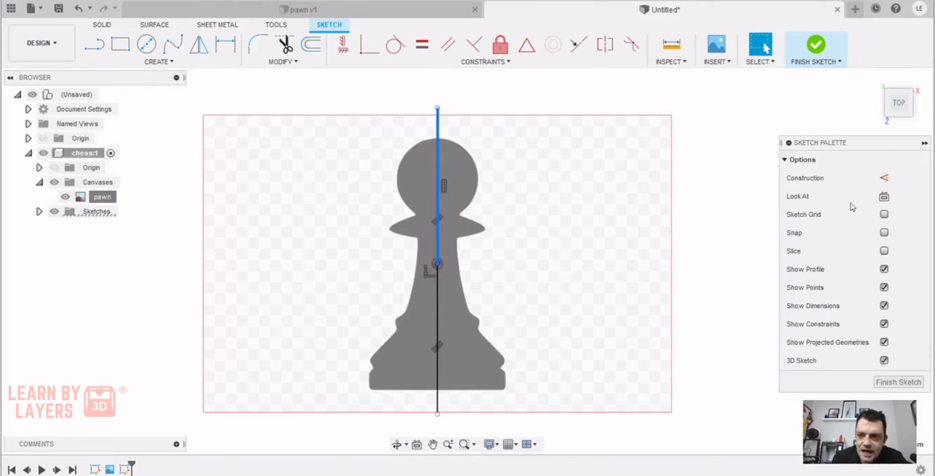
{"action": "left_click", "coordinate": [884, 178]}
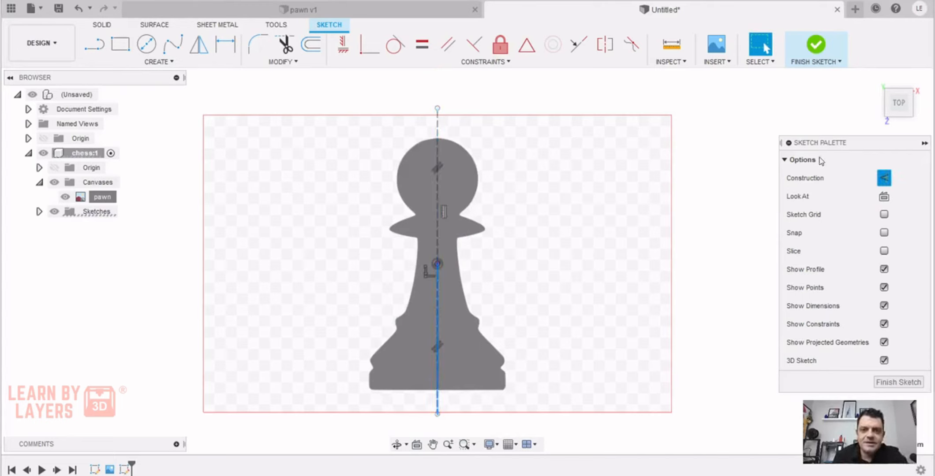
{"action": "left_click", "coordinate": [814, 47]}
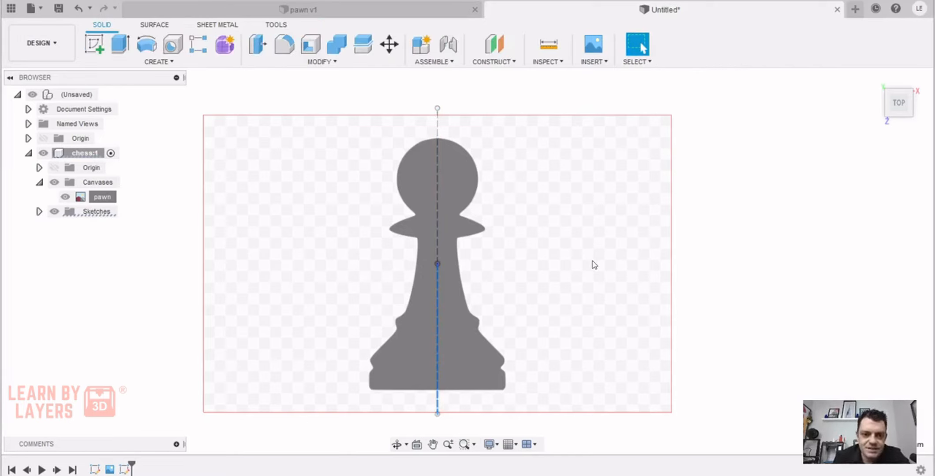
Start a new sketch on the horizontal origin plane over the pawn canvas
{"action": "middle_click_drag", "start_coordinate": [590, 264], "coordinate": [553, 248]}
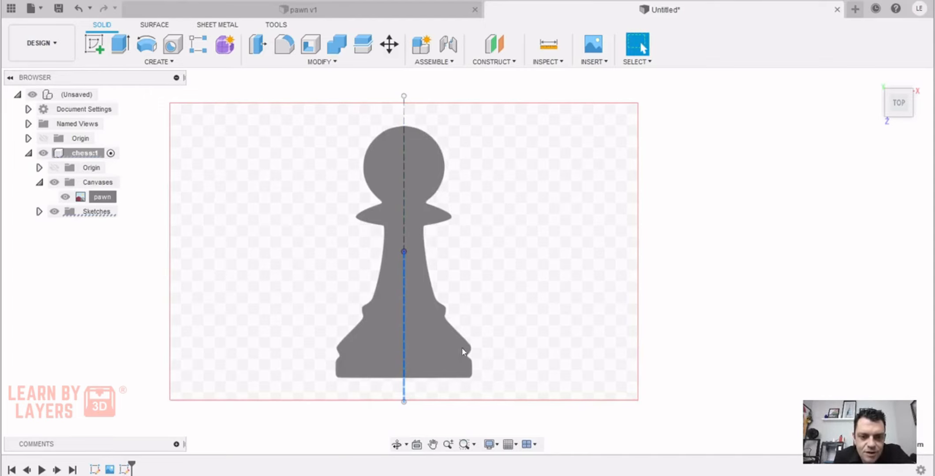
{"action": "scroll", "coordinate": [397, 214], "scroll_direction": "down", "scroll_amount": 1}
{"action": "scroll", "coordinate": [396, 213], "scroll_direction": "up", "scroll_amount": 3}
{"action": "scroll", "coordinate": [397, 213], "scroll_direction": "down", "scroll_amount": 2}
{"action": "key", "text": "Escape"}
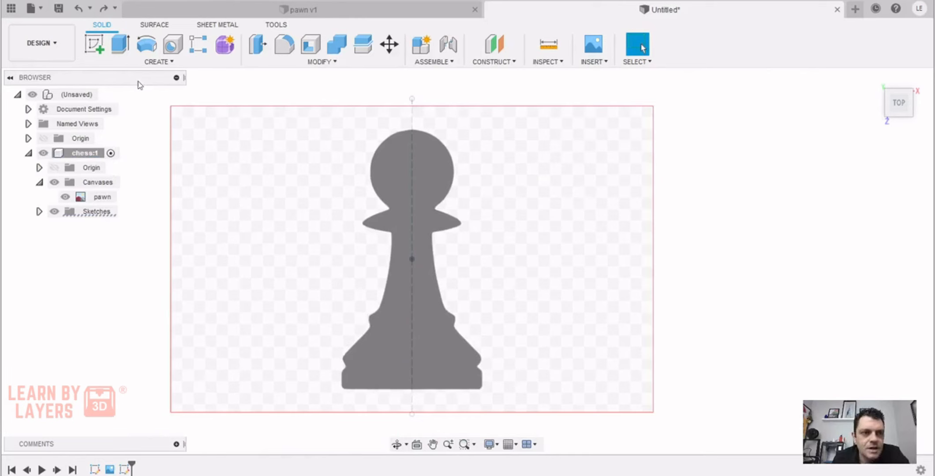
{"action": "left_click", "coordinate": [94, 44]}
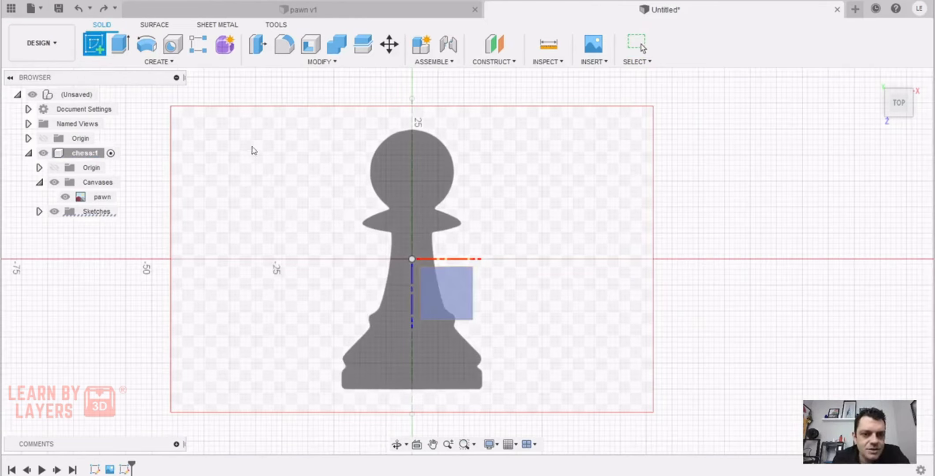
{"action": "left_click", "coordinate": [445, 287]}
Sketch a circle about 15.9 mm in diameter over the pawn's head, centred on the vertical construction line
{"action": "scroll", "coordinate": [422, 228], "scroll_direction": "up", "scroll_amount": 3}
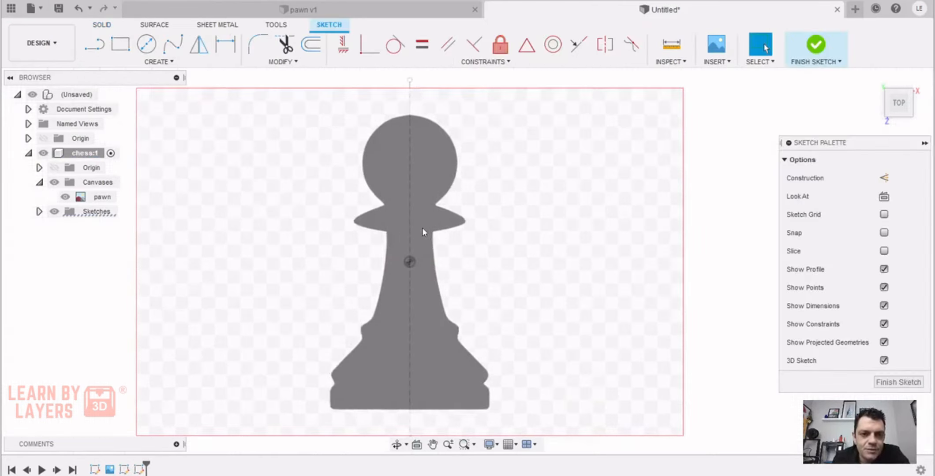
{"action": "scroll", "coordinate": [424, 288], "scroll_direction": "down", "scroll_amount": 2}
{"action": "scroll", "coordinate": [454, 247], "scroll_direction": "up", "scroll_amount": 3}
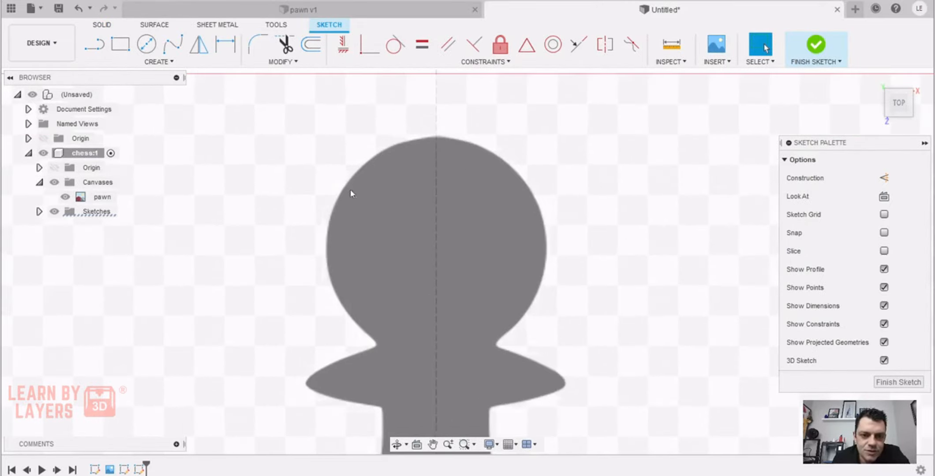
{"action": "left_click", "coordinate": [148, 44]}
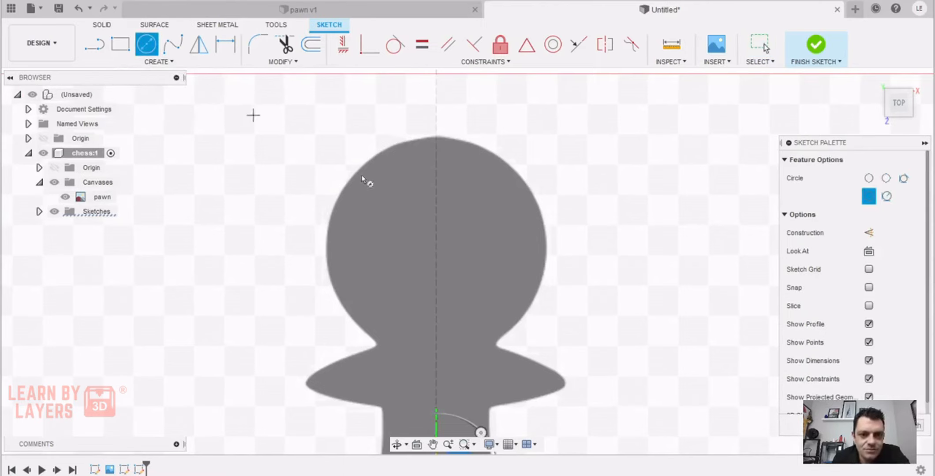
{"action": "left_click", "coordinate": [435, 246]}
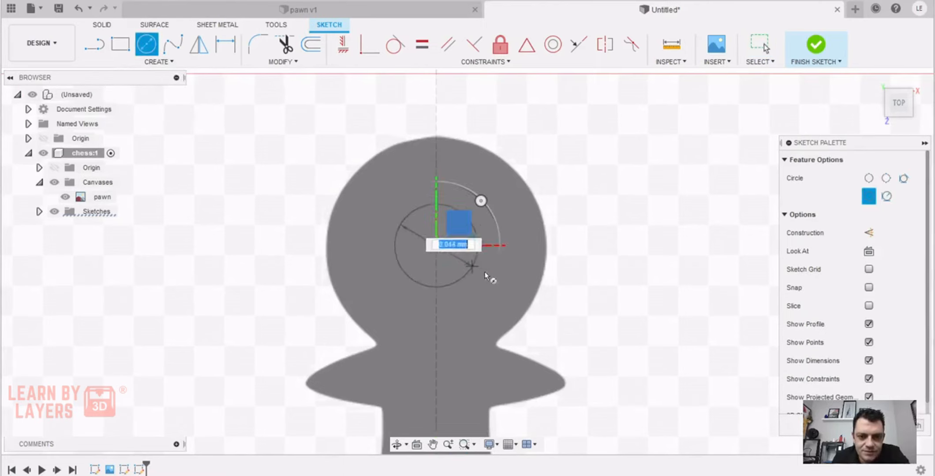
{"action": "left_click", "coordinate": [537, 289]}
Start a fit point spline inside the head circle and trace the upper edge of the pawn's right collar to near its tip
{"action": "scroll", "coordinate": [513, 340], "scroll_direction": "up", "scroll_amount": 3}
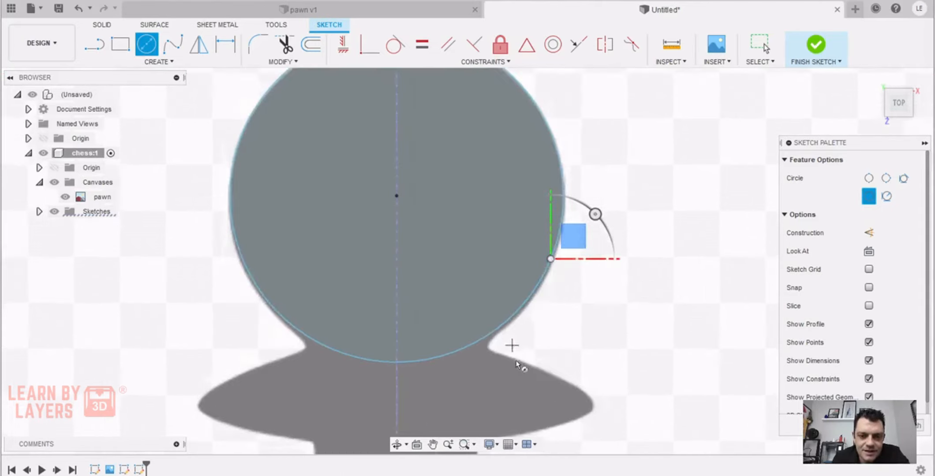
{"action": "middle_click_drag", "start_coordinate": [517, 367], "coordinate": [463, 233]}
{"action": "scroll", "coordinate": [467, 239], "scroll_direction": "up", "scroll_amount": 2}
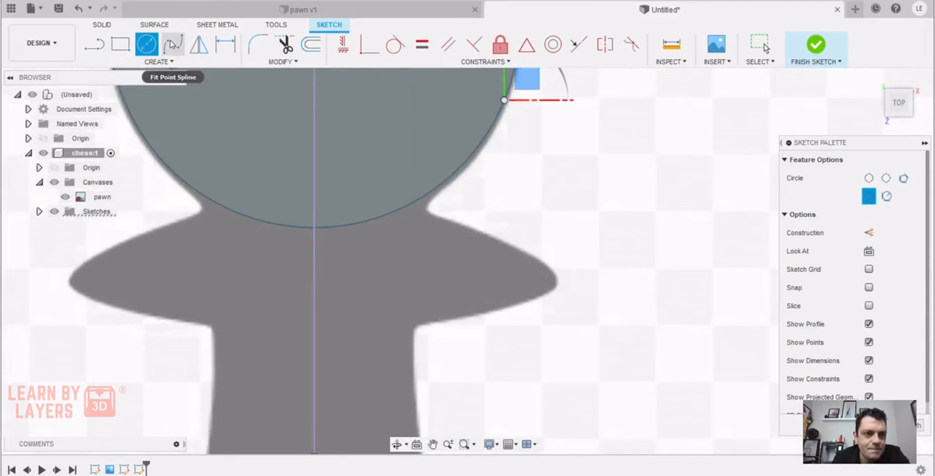
{"action": "left_click", "coordinate": [172, 44]}
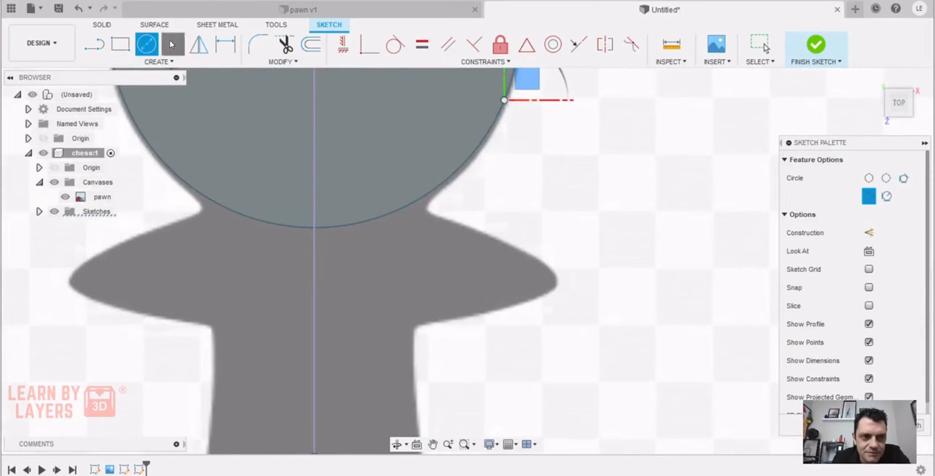
{"action": "scroll", "coordinate": [386, 191], "scroll_direction": "up", "scroll_amount": 1}
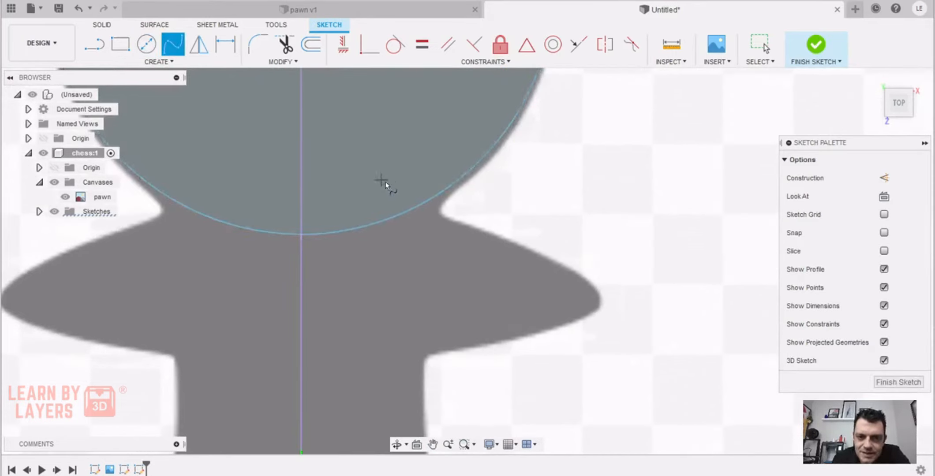
{"action": "left_click", "coordinate": [392, 183]}
{"action": "left_click", "coordinate": [455, 220]}
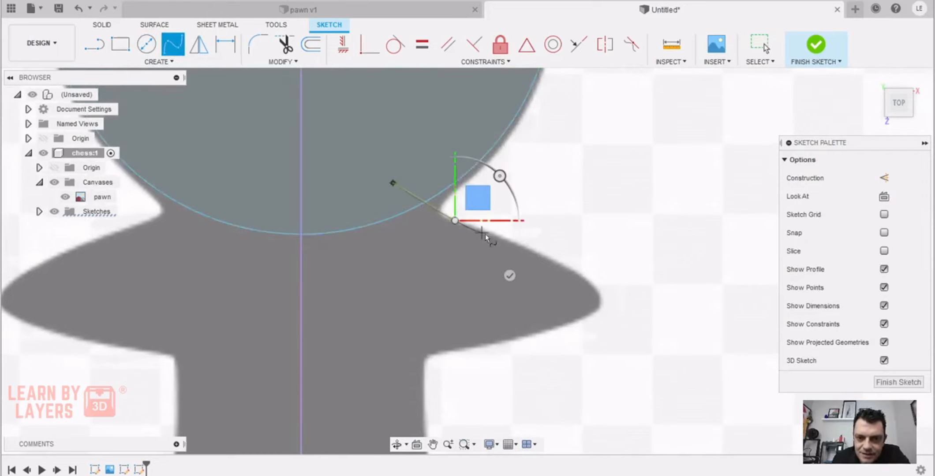
{"action": "left_click", "coordinate": [516, 244]}
{"action": "left_click", "coordinate": [561, 263]}
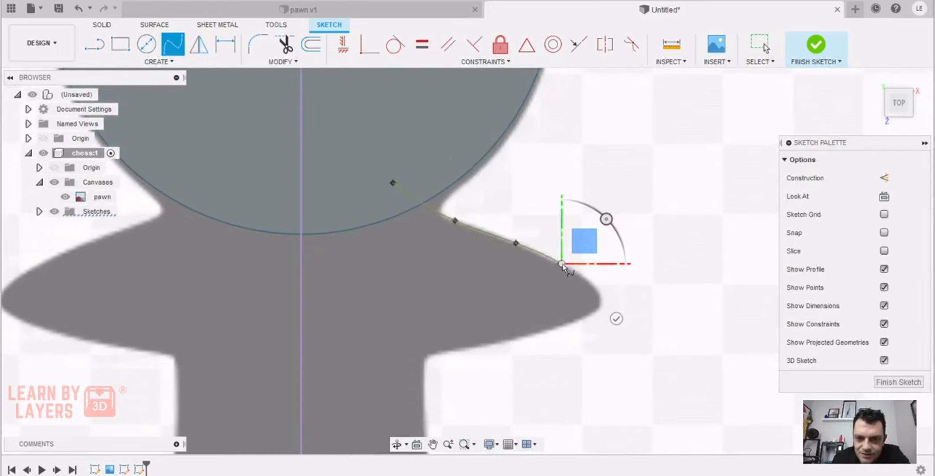
{"action": "left_click", "coordinate": [591, 284]}
Continue the spline around the collar tip and along its underside, ending inside the pawn's neck, and complete it
{"action": "scroll", "coordinate": [596, 292], "scroll_direction": "up", "scroll_amount": 5}
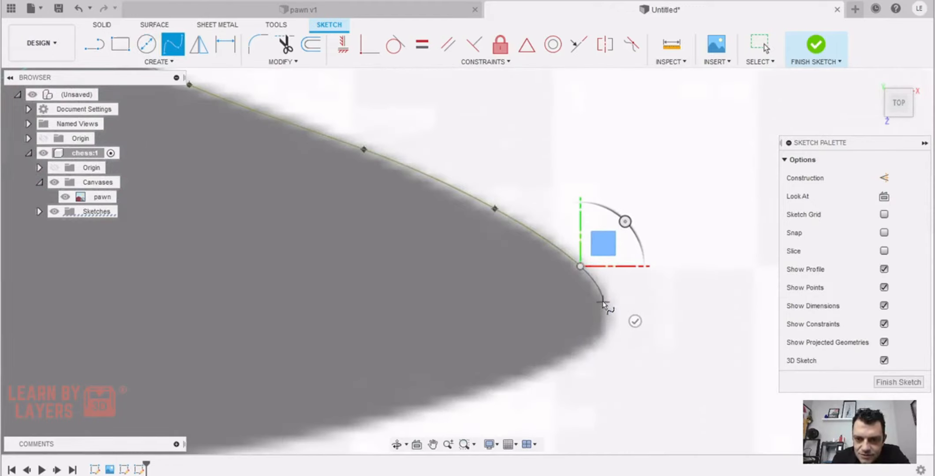
{"action": "left_click", "coordinate": [590, 341]}
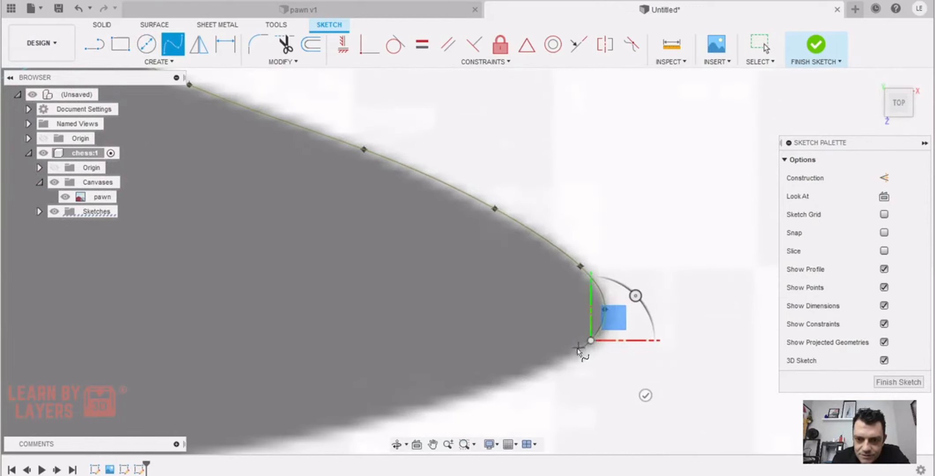
{"action": "left_click", "coordinate": [514, 374]}
{"action": "middle_click_drag", "start_coordinate": [515, 373], "coordinate": [590, 245]}
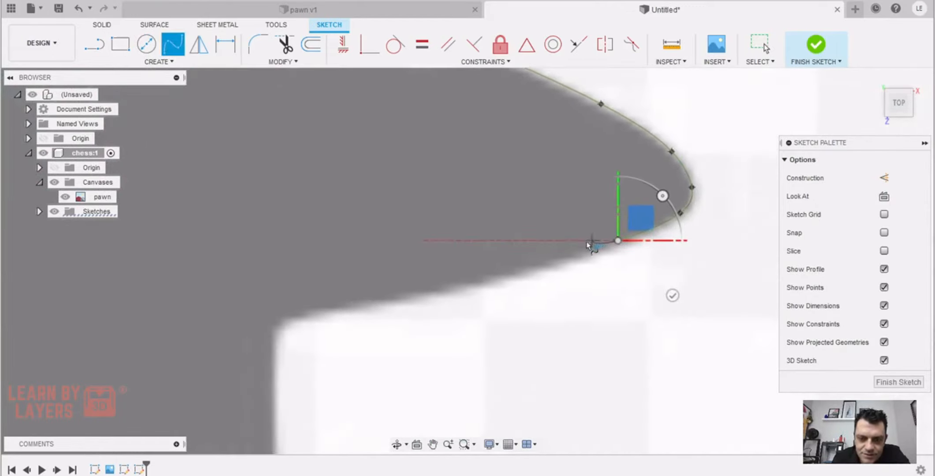
{"action": "left_click", "coordinate": [514, 275]}
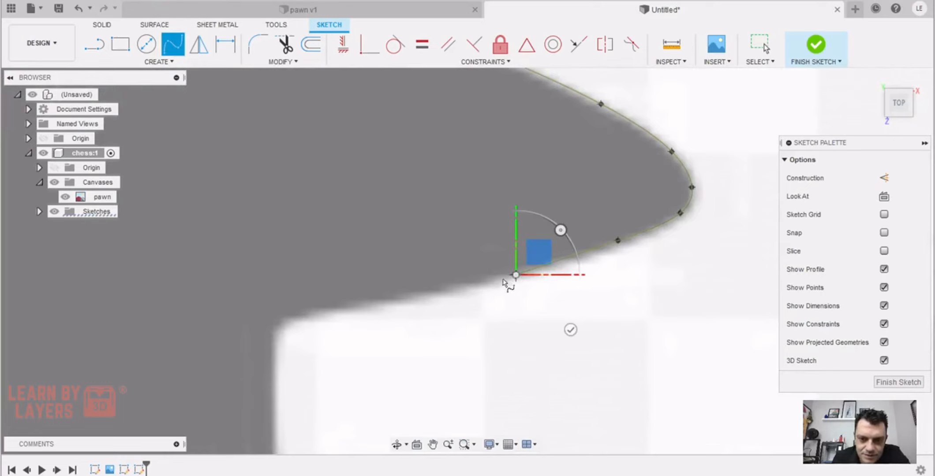
{"action": "left_click", "coordinate": [430, 296]}
{"action": "left_click", "coordinate": [343, 311]}
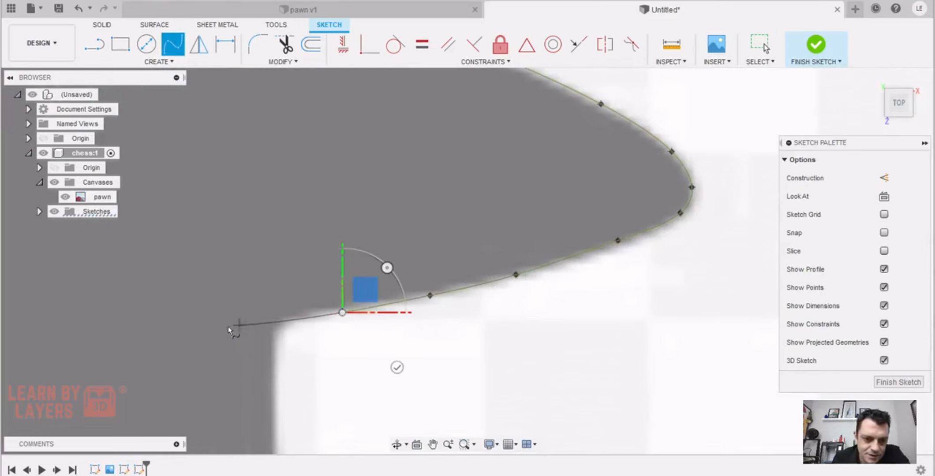
{"action": "left_click", "coordinate": [224, 326]}
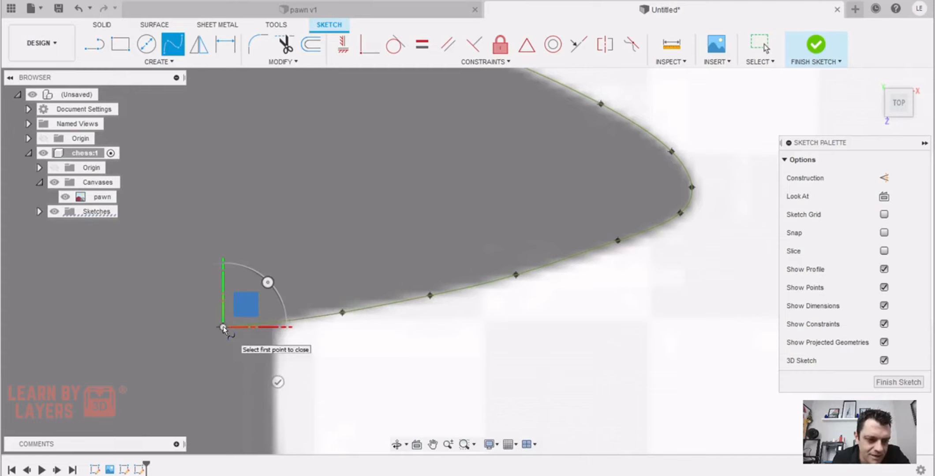
{"action": "left_click", "coordinate": [278, 383]}
Start a second fit point spline inside the collar and trace the right edge of the pawn's stem downward
{"action": "middle_click_drag", "start_coordinate": [277, 388], "coordinate": [451, 245]}
{"action": "scroll", "coordinate": [411, 282], "scroll_direction": "down", "scroll_amount": 3}
{"action": "scroll", "coordinate": [451, 292], "scroll_direction": "down", "scroll_amount": 2}
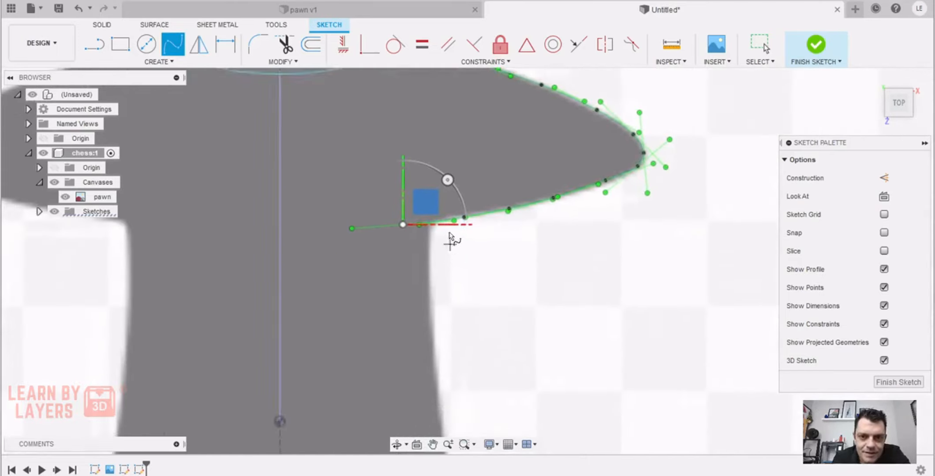
{"action": "middle_click_drag", "start_coordinate": [432, 289], "coordinate": [427, 207]}
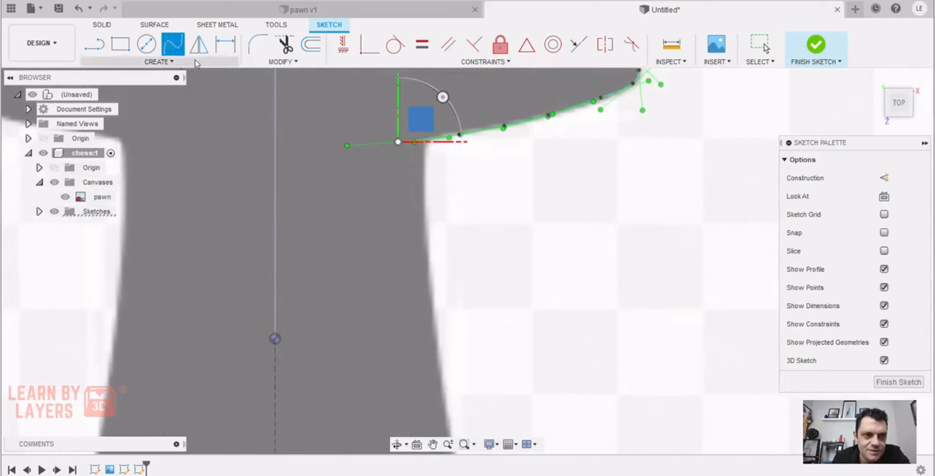
{"action": "left_click", "coordinate": [173, 45]}
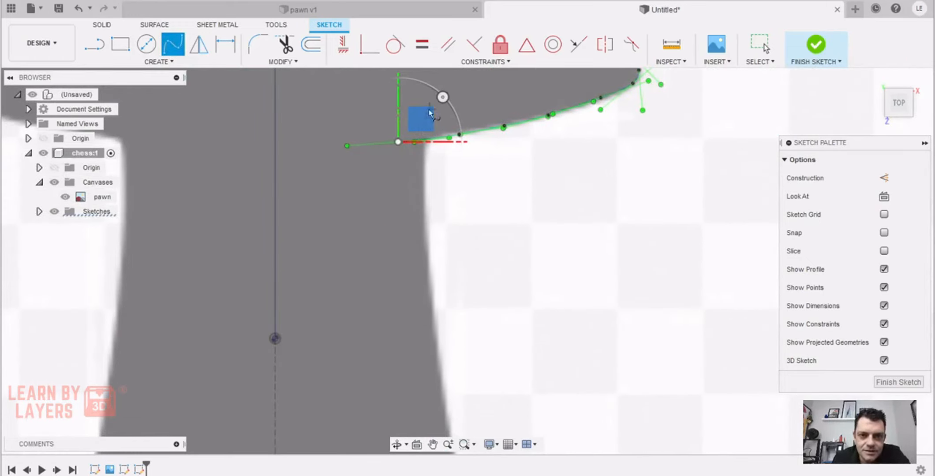
{"action": "left_click", "coordinate": [420, 91]}
{"action": "left_click", "coordinate": [420, 185]}
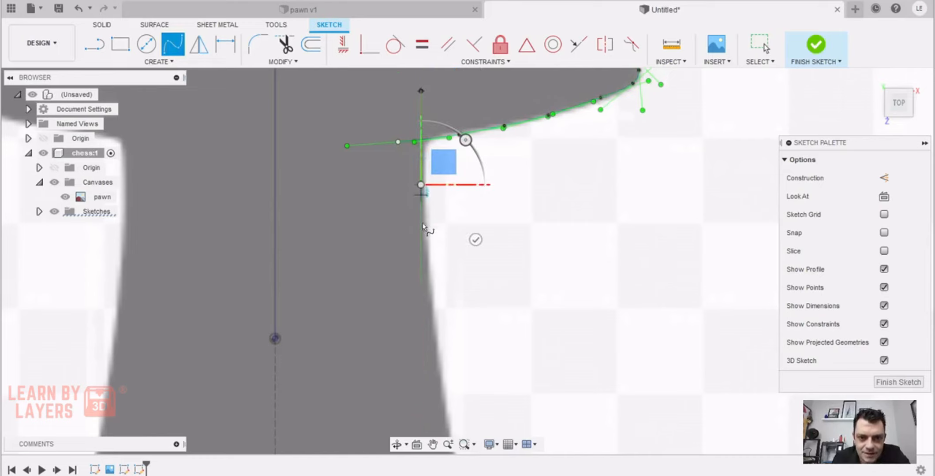
{"action": "left_click", "coordinate": [430, 300]}
{"action": "middle_click_drag", "start_coordinate": [431, 299], "coordinate": [395, 139]}
{"action": "left_click", "coordinate": [402, 222]}
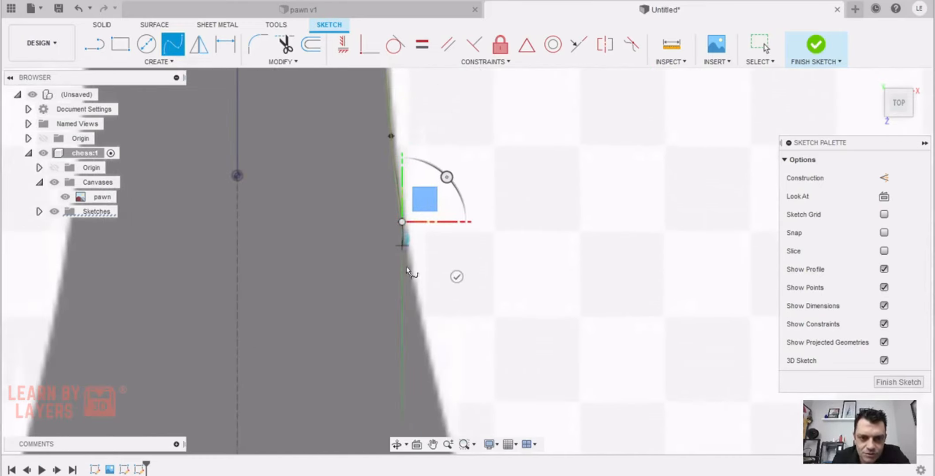
{"action": "left_click", "coordinate": [415, 299]}
{"action": "left_click", "coordinate": [431, 380]}
Continue the stem spline down the lower stem and along its outward flare towards the ring above the base
{"action": "middle_click_drag", "start_coordinate": [431, 381], "coordinate": [400, 135]}
{"action": "scroll", "coordinate": [399, 136], "scroll_direction": "down", "scroll_amount": 1}
{"action": "left_click", "coordinate": [417, 189]}
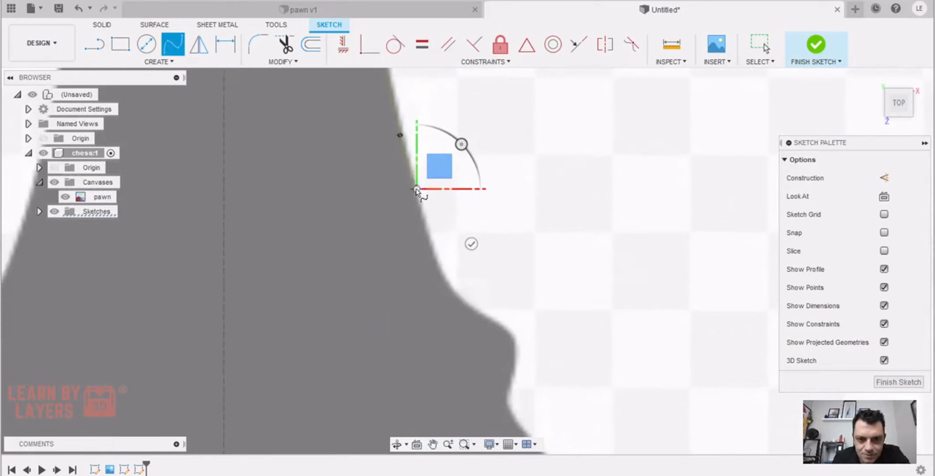
{"action": "left_click", "coordinate": [432, 251]}
{"action": "left_click", "coordinate": [457, 295]}
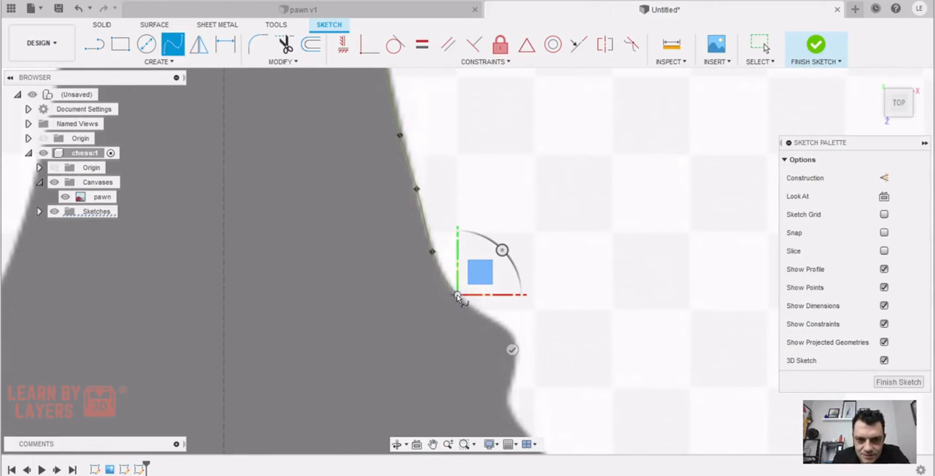
{"action": "left_click", "coordinate": [488, 316]}
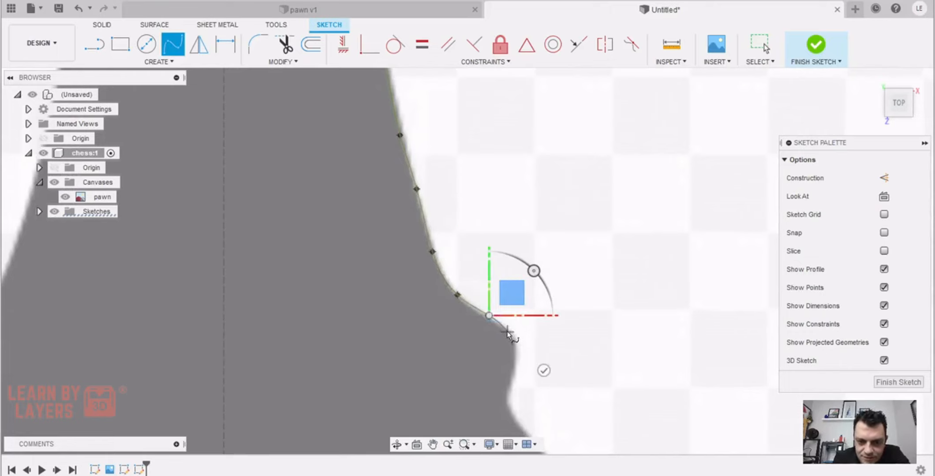
Continue the stem spline around the small ring above the base and through the notch beneath it
{"action": "middle_click_drag", "start_coordinate": [507, 334], "coordinate": [511, 178]}
{"action": "left_click", "coordinate": [513, 184]}
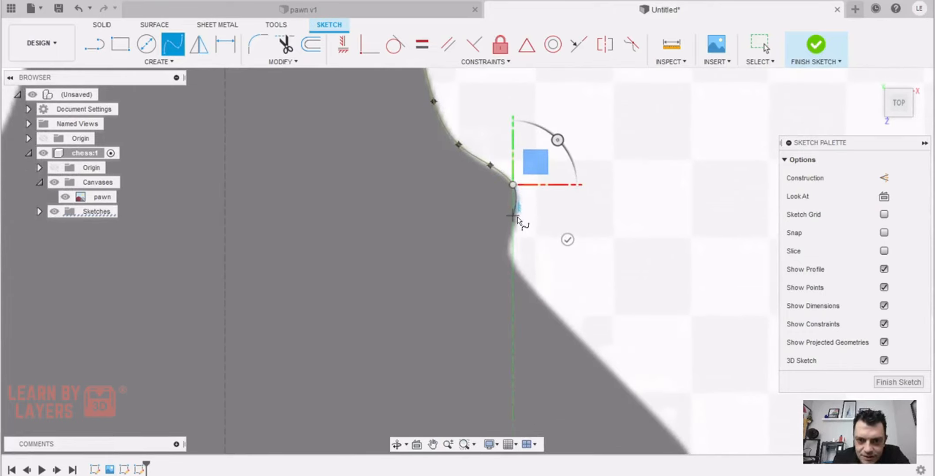
{"action": "left_click", "coordinate": [512, 221]}
{"action": "scroll", "coordinate": [503, 250], "scroll_direction": "up", "scroll_amount": 5}
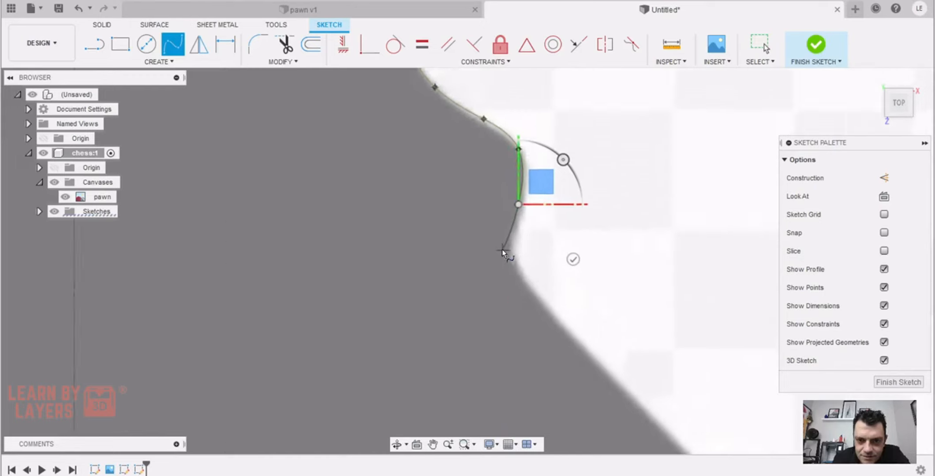
{"action": "left_click", "coordinate": [517, 235]}
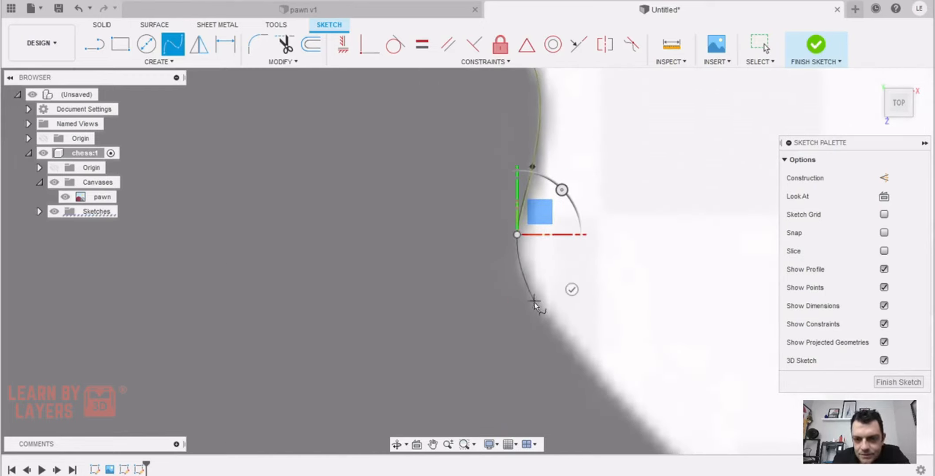
{"action": "left_click", "coordinate": [544, 313]}
Continue the spline down the straight sloping edge of the pawn's base
{"action": "scroll", "coordinate": [480, 212], "scroll_direction": "down", "scroll_amount": 1}
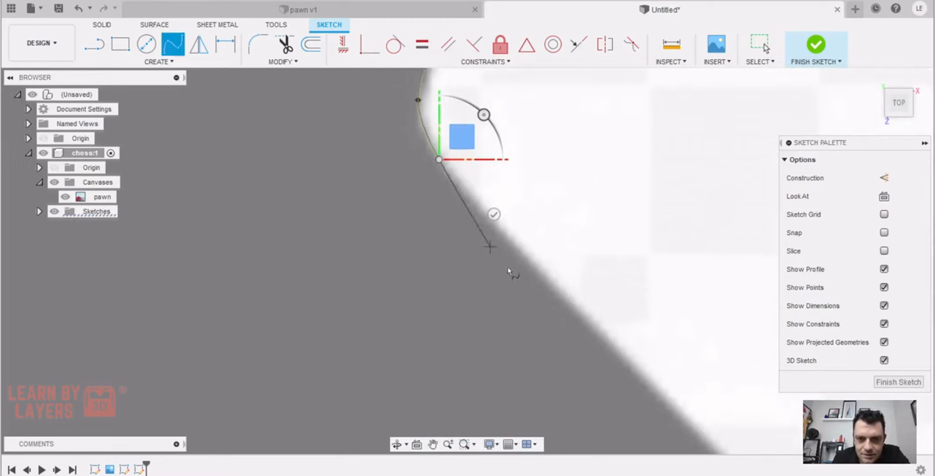
{"action": "mouse_move", "coordinate": [518, 266]}
{"action": "middle_mouse_down"}
{"action": "mouse_move", "coordinate": [482, 217]}
{"action": "mouse_move", "coordinate": [461, 208]}
{"action": "middle_mouse_up"}
{"action": "left_click", "coordinate": [471, 216]}
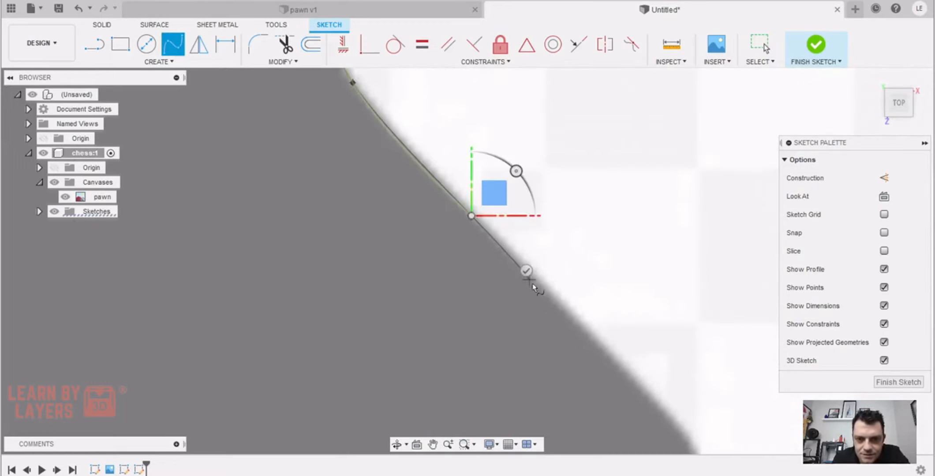
{"action": "left_click", "coordinate": [568, 317]}
Trace the spline around the rounded bulge at the bottom of the slope, down towards the notch above the foot
{"action": "middle_click_drag", "start_coordinate": [651, 352], "coordinate": [501, 170]}
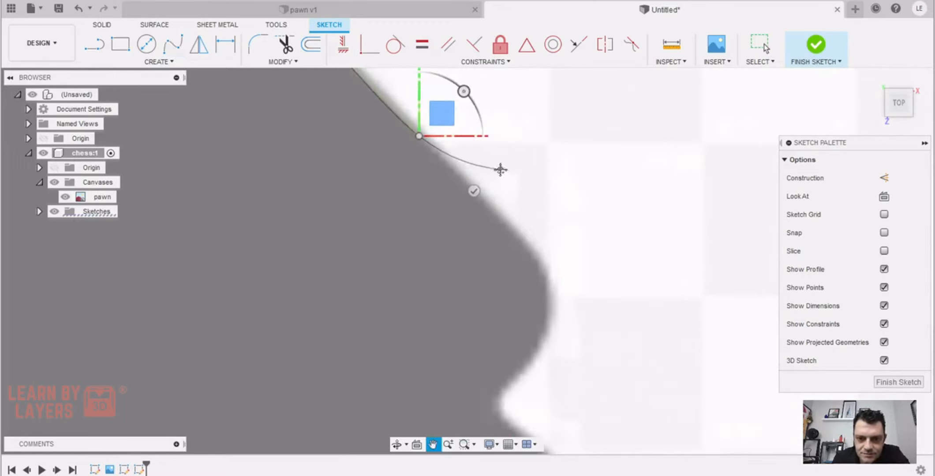
{"action": "left_click", "coordinate": [511, 230]}
{"action": "left_click", "coordinate": [541, 272]}
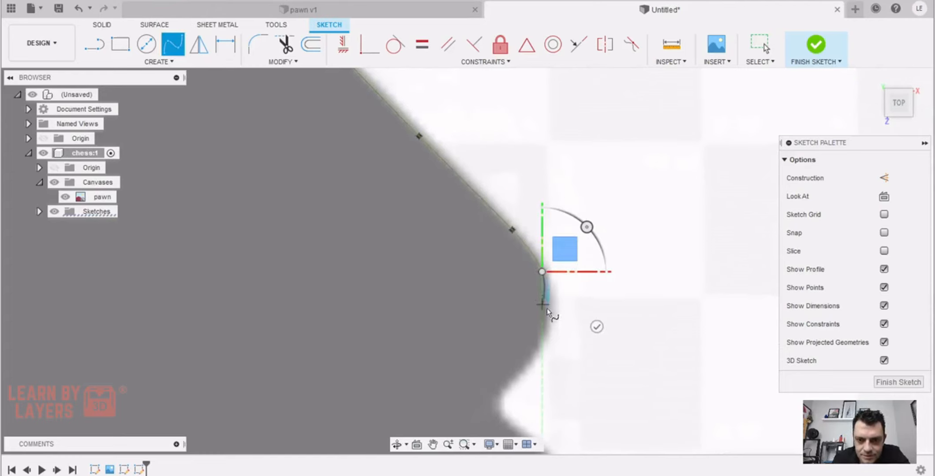
{"action": "left_click", "coordinate": [542, 333]}
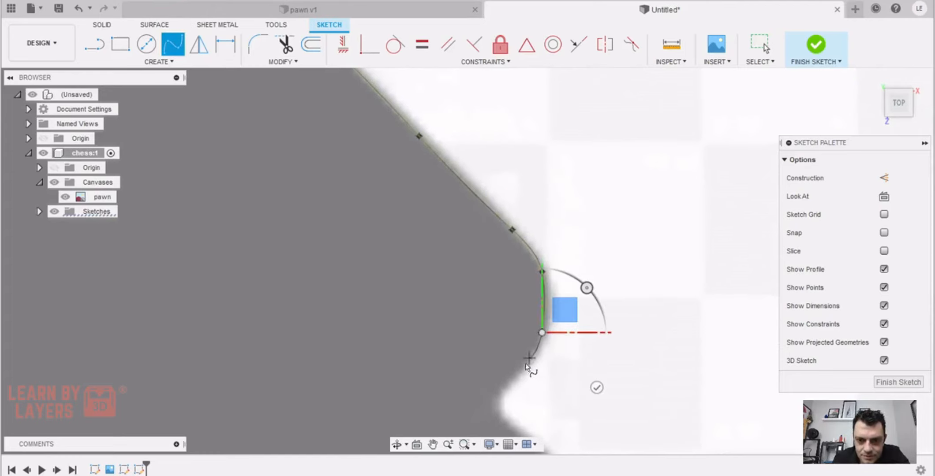
{"action": "left_click", "coordinate": [506, 389]}
Trace the spline through the notch and over the foot's shoulder, ending just outside the pawn's edge, and complete it
{"action": "middle_click_drag", "start_coordinate": [489, 370], "coordinate": [482, 180]}
{"action": "scroll", "coordinate": [481, 219], "scroll_direction": "up", "scroll_amount": 1}
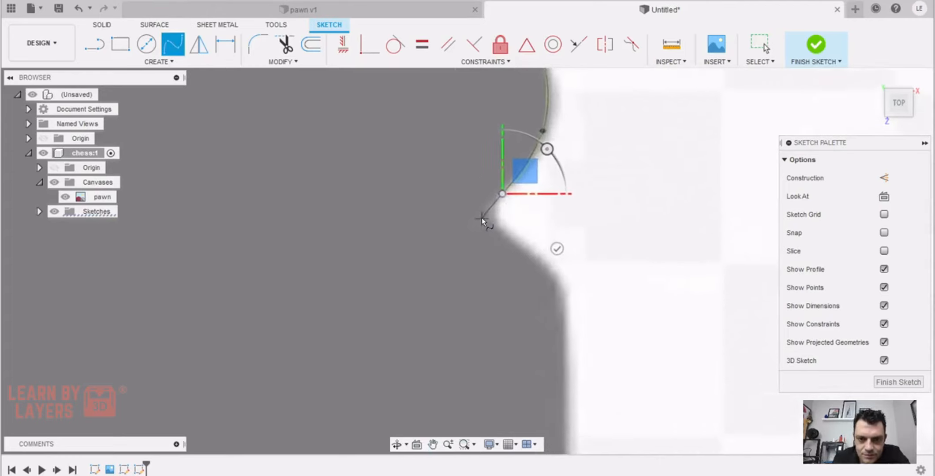
{"action": "scroll", "coordinate": [481, 218], "scroll_direction": "up", "scroll_amount": 5}
{"action": "left_click", "coordinate": [506, 207]}
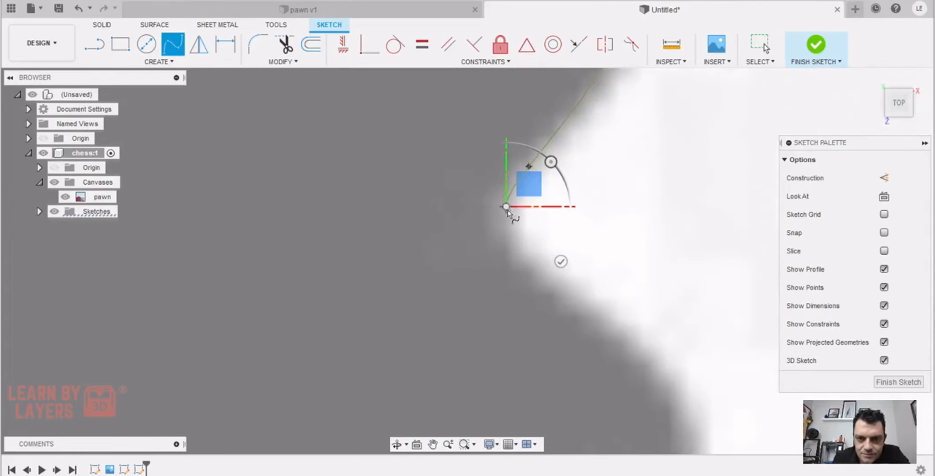
{"action": "left_click", "coordinate": [538, 264]}
{"action": "left_click", "coordinate": [632, 348]}
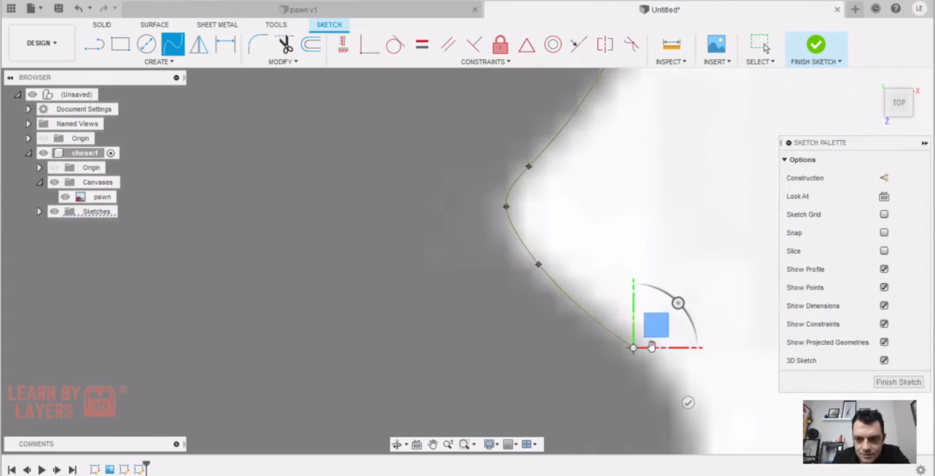
{"action": "middle_click_drag", "start_coordinate": [677, 384], "coordinate": [519, 177]}
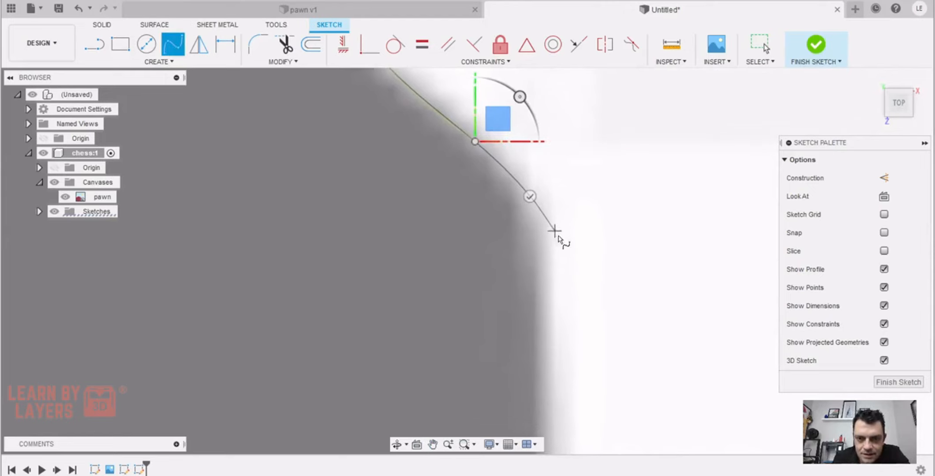
{"action": "left_click", "coordinate": [571, 256]}
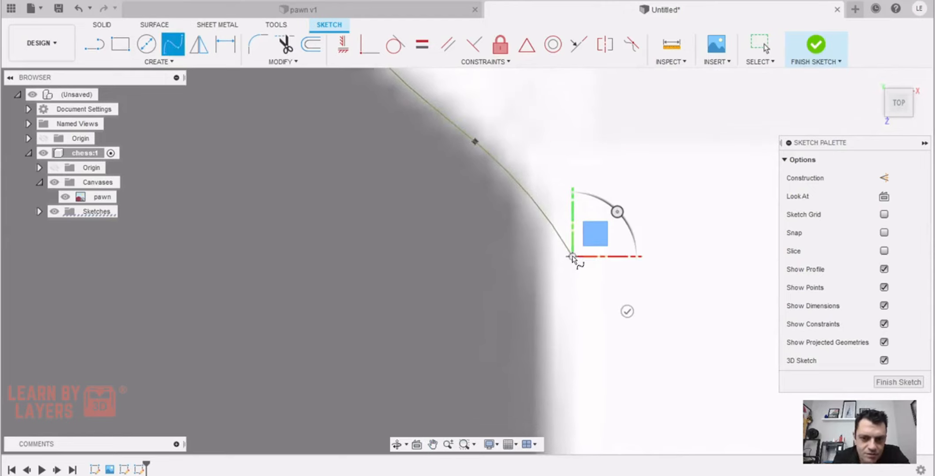
{"action": "left_click", "coordinate": [627, 312]}
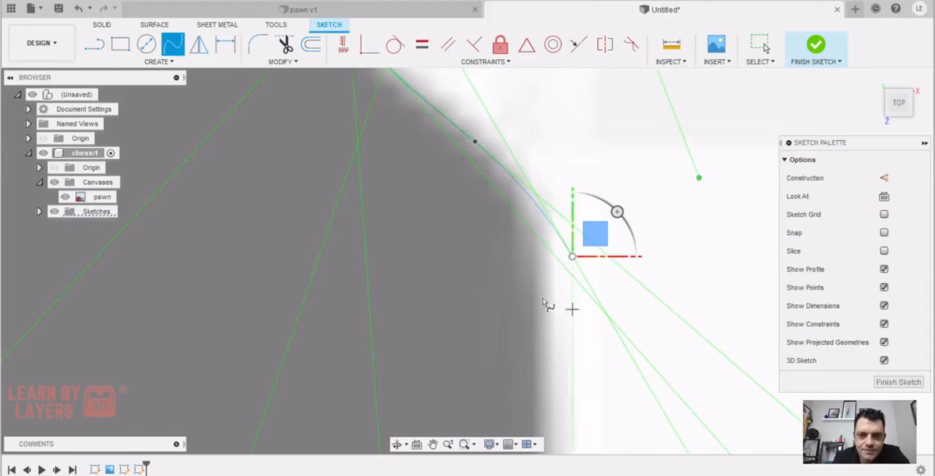
Draw a vertical line down the foot's right edge and a horizontal line about 13.4 mm long along the bottom to the centre axis
{"action": "left_click", "coordinate": [99, 44]}
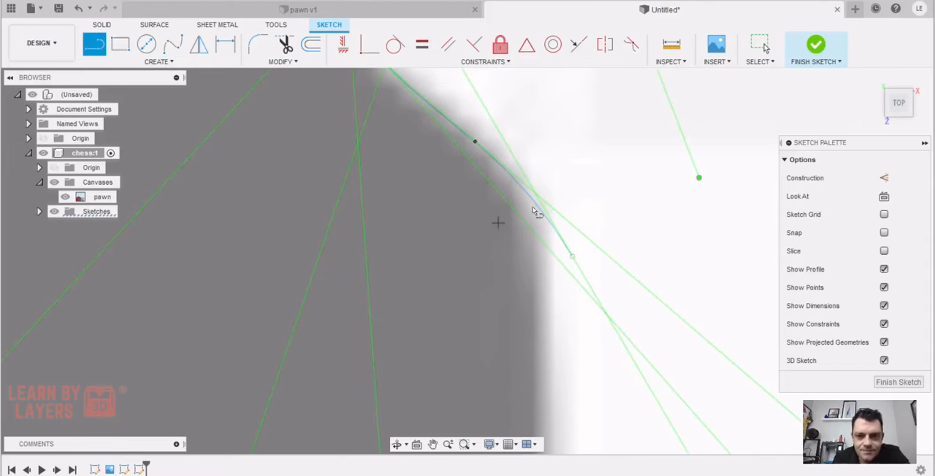
{"action": "left_click", "coordinate": [538, 166]}
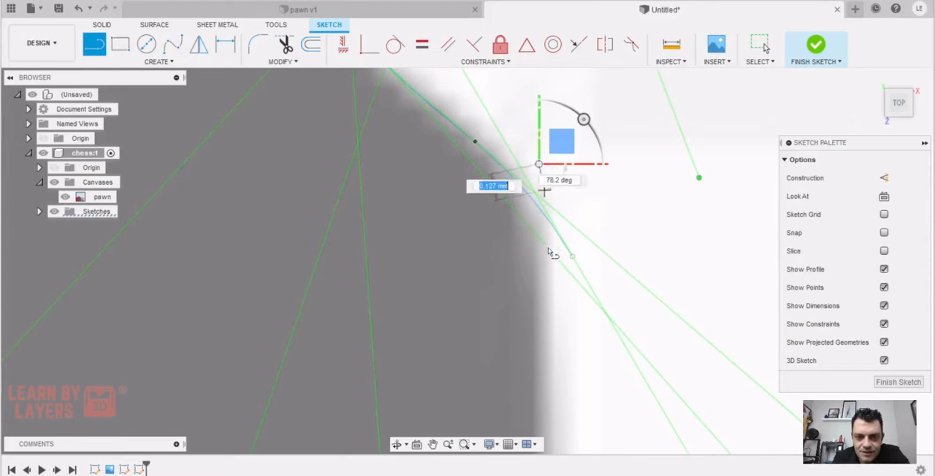
{"action": "scroll", "coordinate": [532, 132], "scroll_direction": "down", "scroll_amount": 5}
{"action": "scroll", "coordinate": [529, 135], "scroll_direction": "down", "scroll_amount": 3}
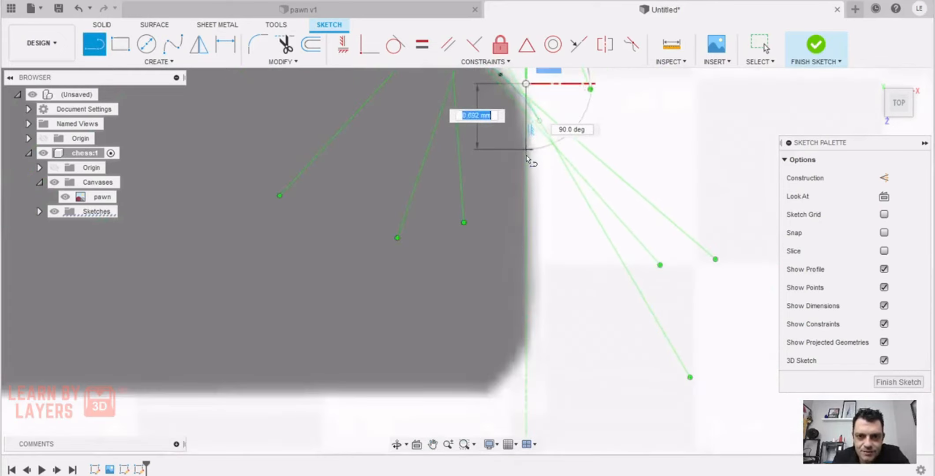
{"action": "left_click", "coordinate": [526, 337]}
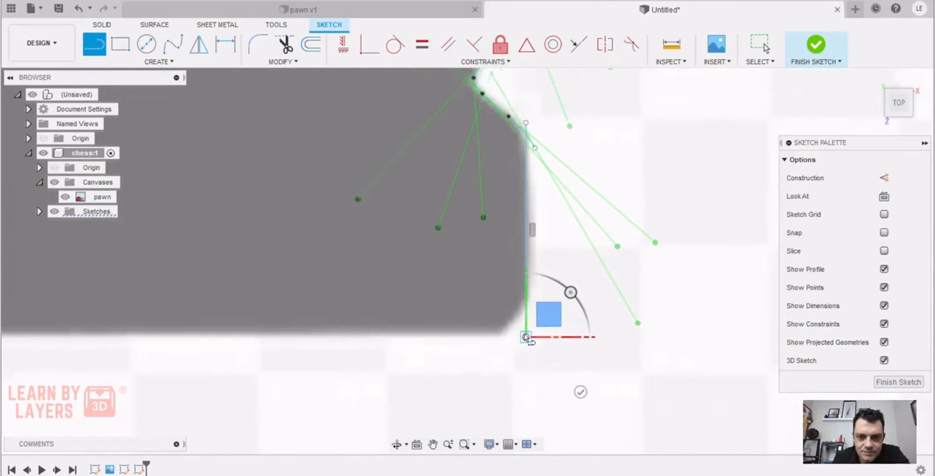
{"action": "scroll", "coordinate": [526, 337], "scroll_direction": "down", "scroll_amount": 5}
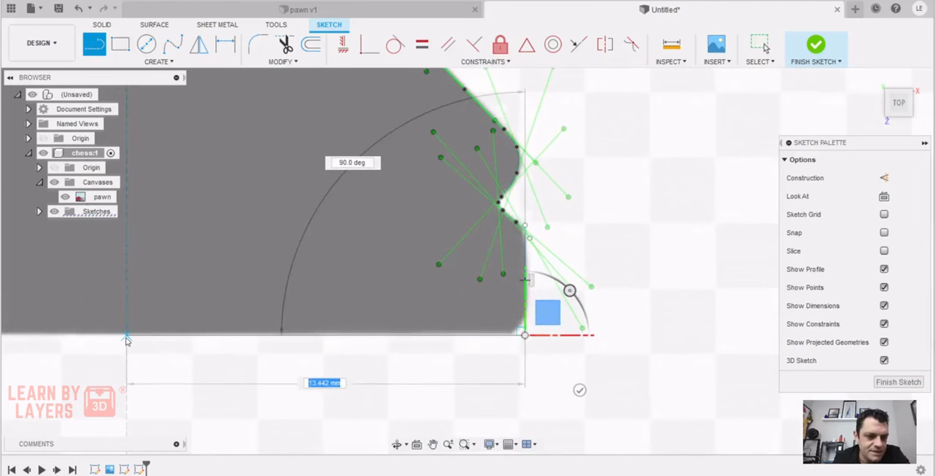
{"action": "left_click", "coordinate": [127, 338]}
{"action": "scroll", "coordinate": [323, 242], "scroll_direction": "down", "scroll_amount": 4}
{"action": "middle_click_drag", "start_coordinate": [322, 241], "coordinate": [395, 274]}
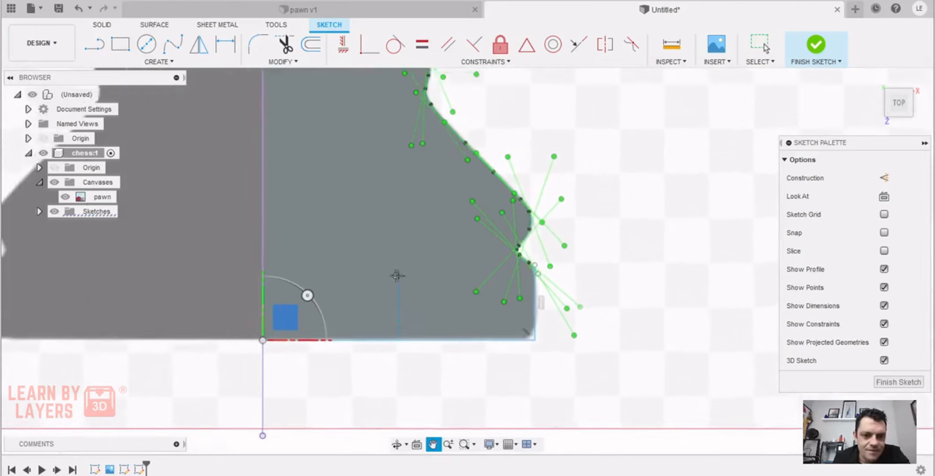
Trim the collar spline's end inside the head circle and the circle's lower arc between the axis and the spline
{"action": "scroll", "coordinate": [394, 275], "scroll_direction": "up", "scroll_amount": 1}
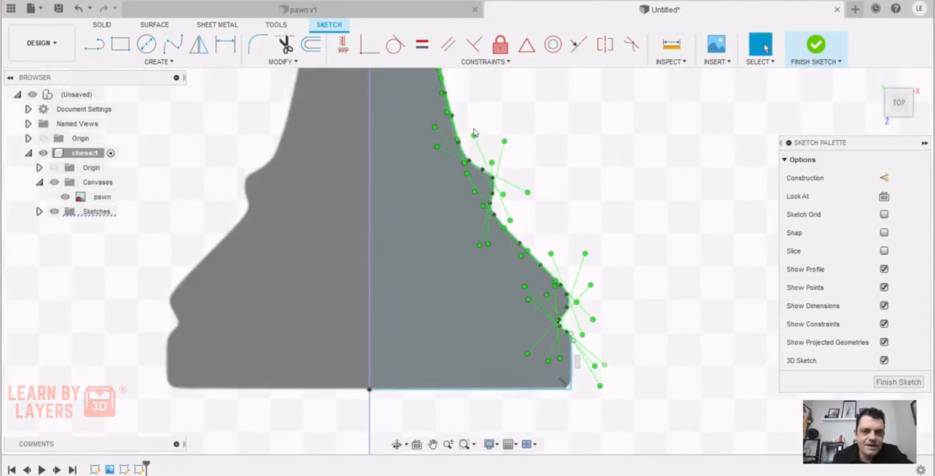
{"action": "scroll", "coordinate": [473, 132], "scroll_direction": "down", "scroll_amount": 2}
{"action": "middle_click_drag", "start_coordinate": [472, 132], "coordinate": [486, 324]}
{"action": "scroll", "coordinate": [469, 176], "scroll_direction": "up", "scroll_amount": 2}
{"action": "middle_click_drag", "start_coordinate": [458, 142], "coordinate": [482, 230]}
{"action": "scroll", "coordinate": [429, 157], "scroll_direction": "up", "scroll_amount": 3}
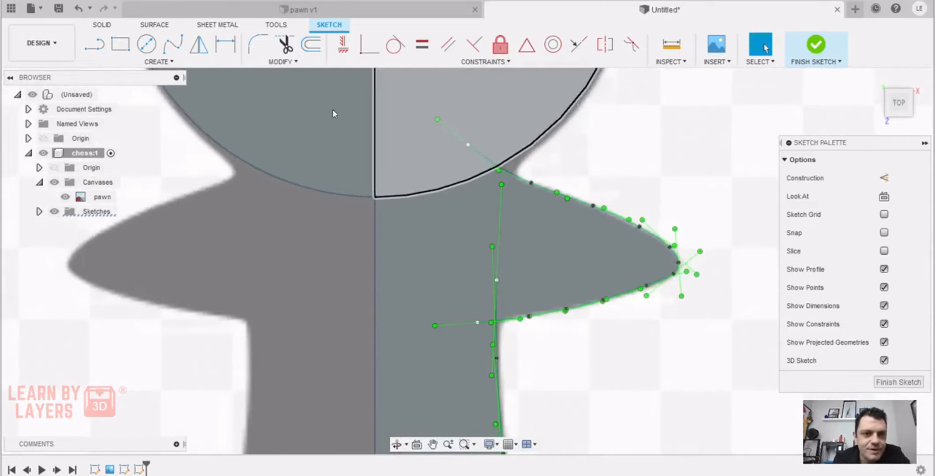
{"action": "left_click", "coordinate": [284, 44]}
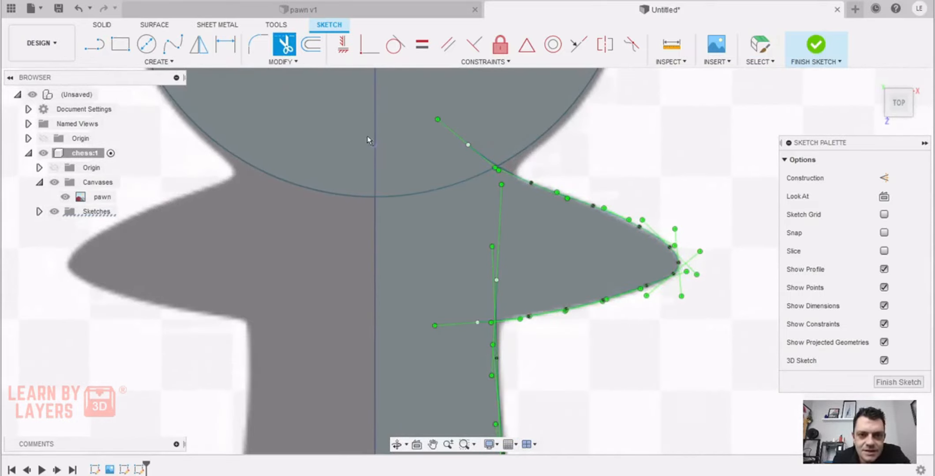
{"action": "scroll", "coordinate": [369, 140], "scroll_direction": "up", "scroll_amount": 2}
{"action": "left_click", "coordinate": [557, 165]}
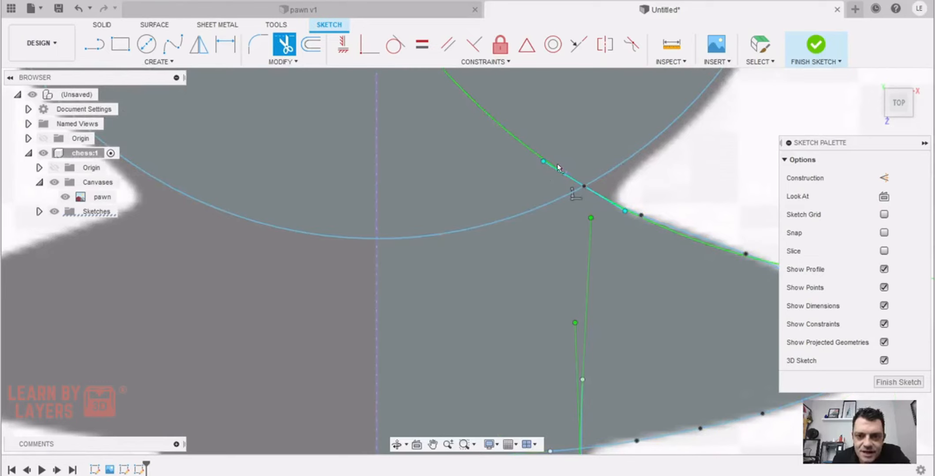
{"action": "left_click", "coordinate": [510, 220]}
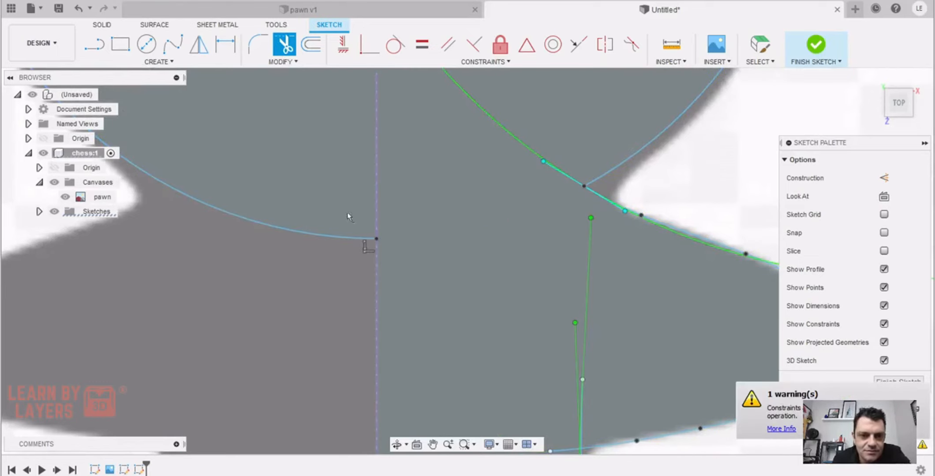
Trim away the left half of the head circle
{"action": "scroll", "coordinate": [299, 227], "scroll_direction": "down", "scroll_amount": 5}
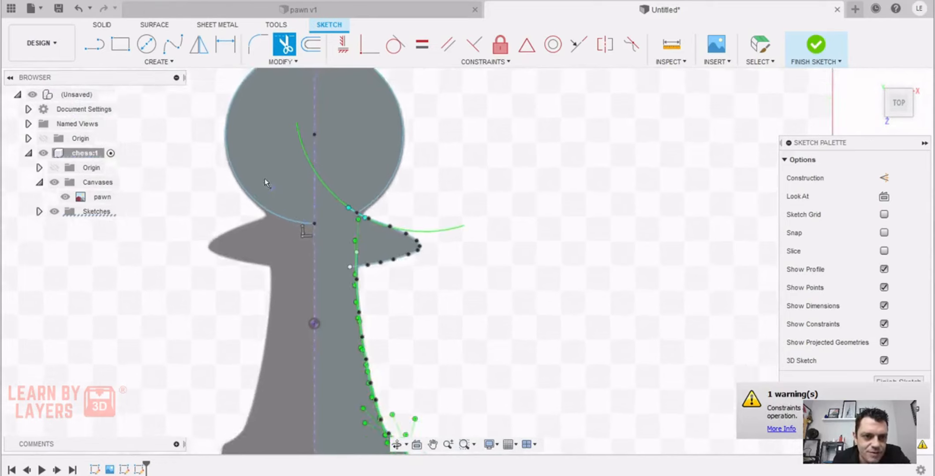
{"action": "scroll", "coordinate": [264, 179], "scroll_direction": "down", "scroll_amount": 1}
{"action": "mouse_move", "coordinate": [264, 179]}
{"action": "middle_mouse_down"}
{"action": "mouse_move", "coordinate": [299, 215]}
{"action": "mouse_move", "coordinate": [321, 2]}
{"action": "middle_mouse_up"}
{"action": "left_click", "coordinate": [294, 117]}
Nudge a fit point on the stem spline slightly to follow the pawn's edge in the image
{"action": "scroll", "coordinate": [297, 168], "scroll_direction": "up", "scroll_amount": 5}
{"action": "middle_click_drag", "start_coordinate": [400, 233], "coordinate": [388, 177]}
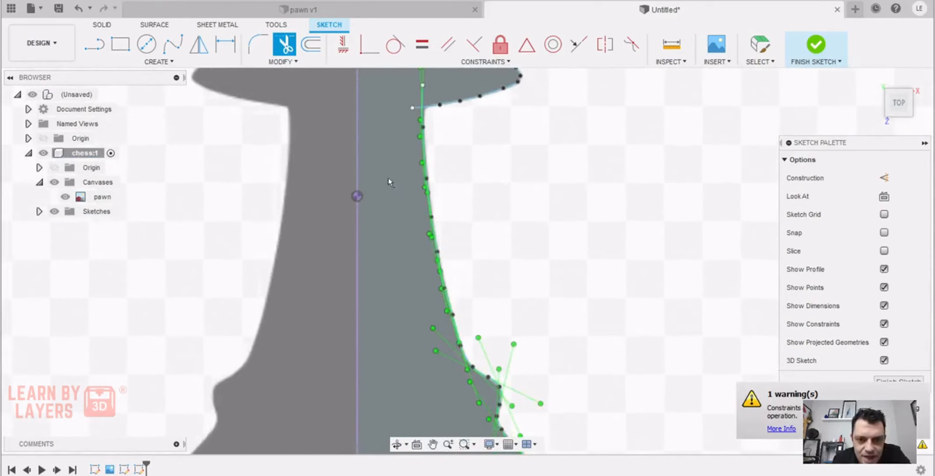
{"action": "scroll", "coordinate": [399, 218], "scroll_direction": "up", "scroll_amount": 5}
{"action": "scroll", "coordinate": [396, 216], "scroll_direction": "up", "scroll_amount": 3}
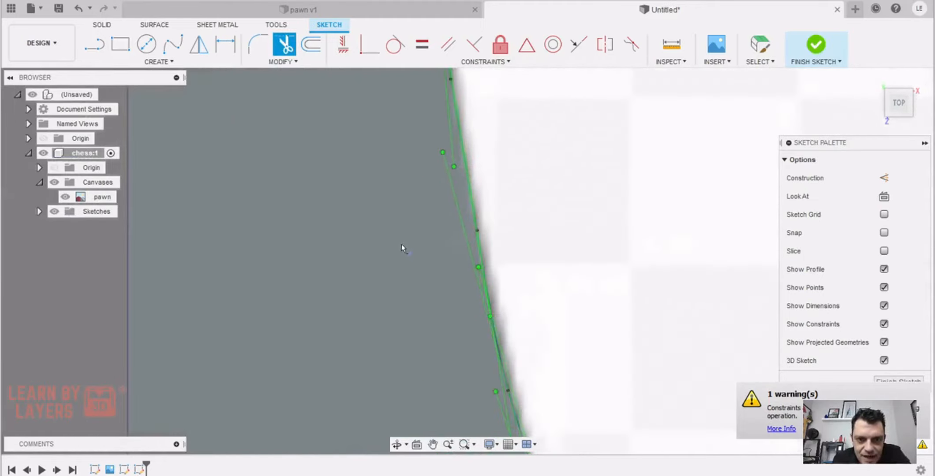
{"action": "scroll", "coordinate": [384, 215], "scroll_direction": "down", "scroll_amount": 5}
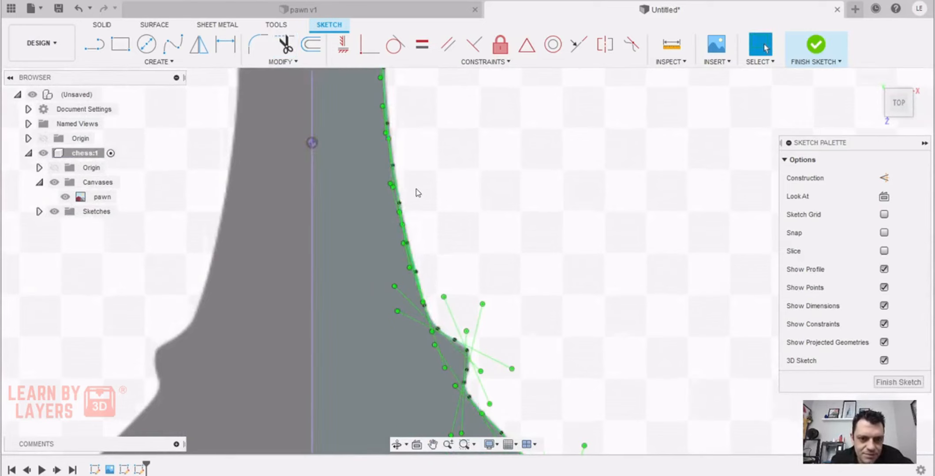
{"action": "scroll", "coordinate": [374, 230], "scroll_direction": "up", "scroll_amount": 4}
{"action": "middle_click_drag", "start_coordinate": [409, 194], "coordinate": [520, 192]}
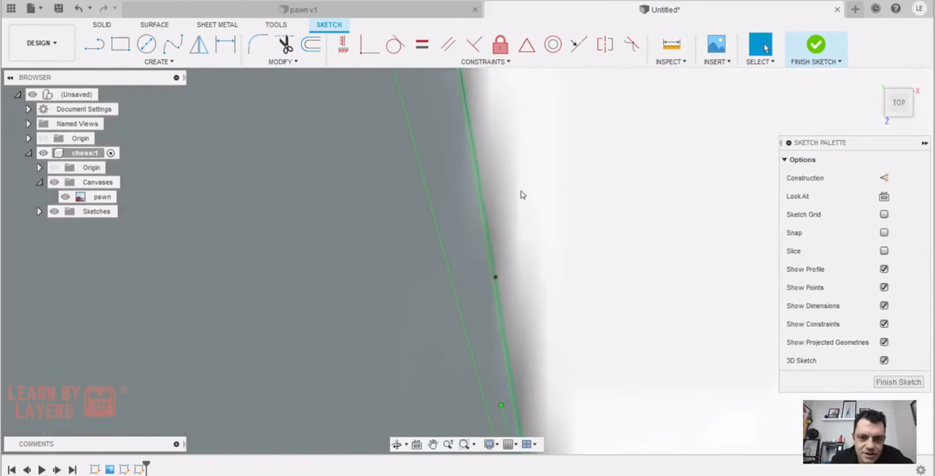
{"action": "left_click", "coordinate": [492, 276]}
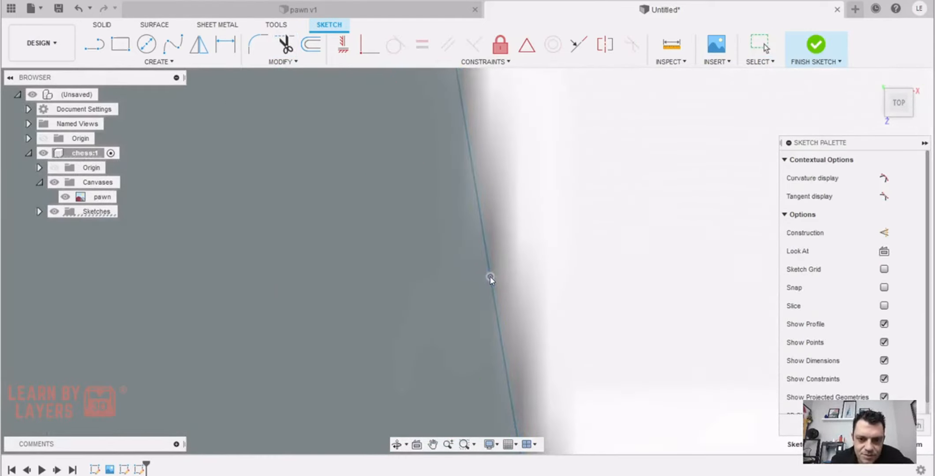
Examine the traced stem edge upward to the collar and the corner where the collar spline meets the head
{"action": "scroll", "coordinate": [525, 211], "scroll_direction": "down", "scroll_amount": 3}
{"action": "middle_click_drag", "start_coordinate": [513, 169], "coordinate": [492, 304]}
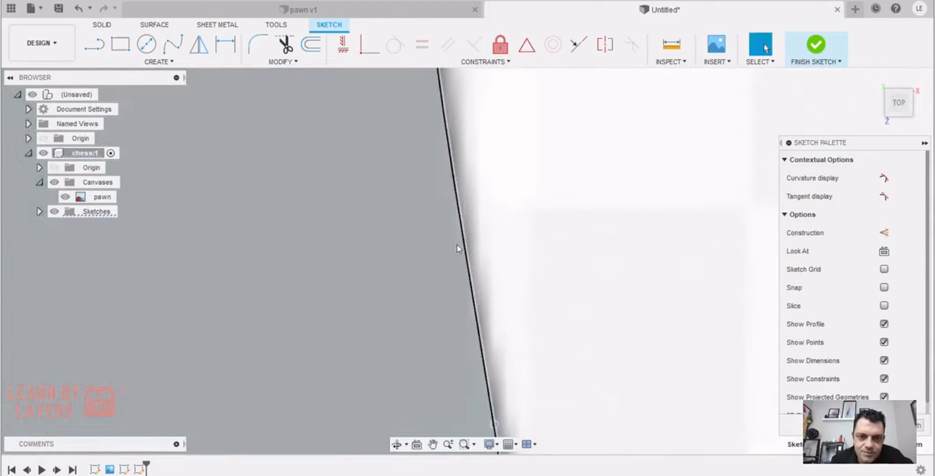
{"action": "middle_click_drag", "start_coordinate": [456, 215], "coordinate": [464, 390]}
{"action": "scroll", "coordinate": [434, 194], "scroll_direction": "down", "scroll_amount": 5}
{"action": "middle_click_drag", "start_coordinate": [459, 148], "coordinate": [463, 304]}
{"action": "middle_click_drag", "start_coordinate": [483, 80], "coordinate": [486, 219]}
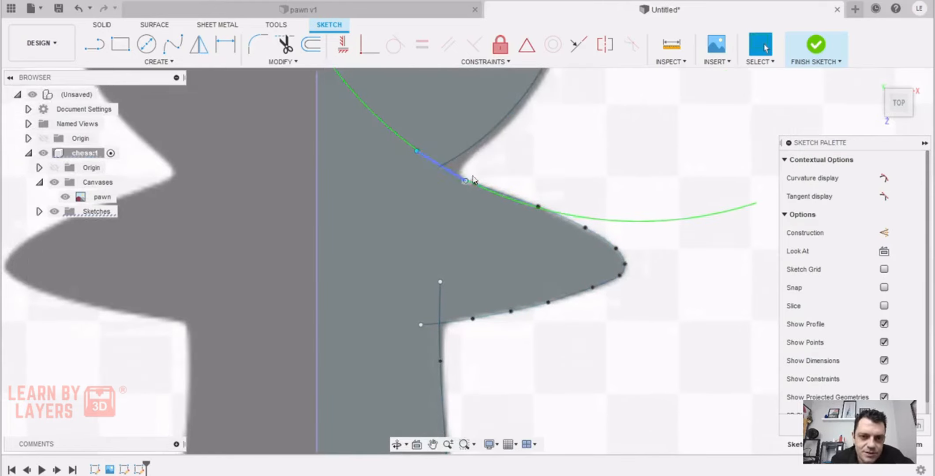
{"action": "middle_click_drag", "start_coordinate": [482, 170], "coordinate": [489, 214]}
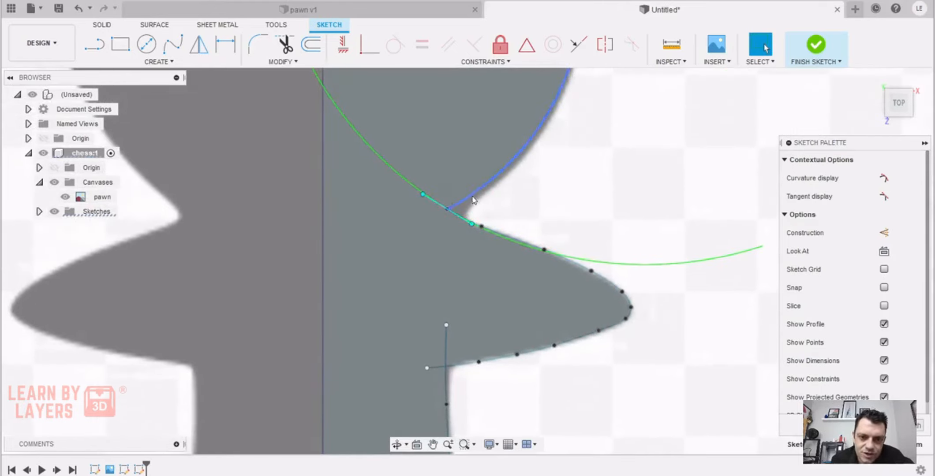
Fillet the corner between the head arc and the collar spline with a 0.75 mm radius to match the image
{"action": "left_click", "coordinate": [256, 43]}
{"action": "key", "text": "ctrl+z"}
{"action": "scroll", "coordinate": [515, 169], "scroll_direction": "up", "scroll_amount": 5}
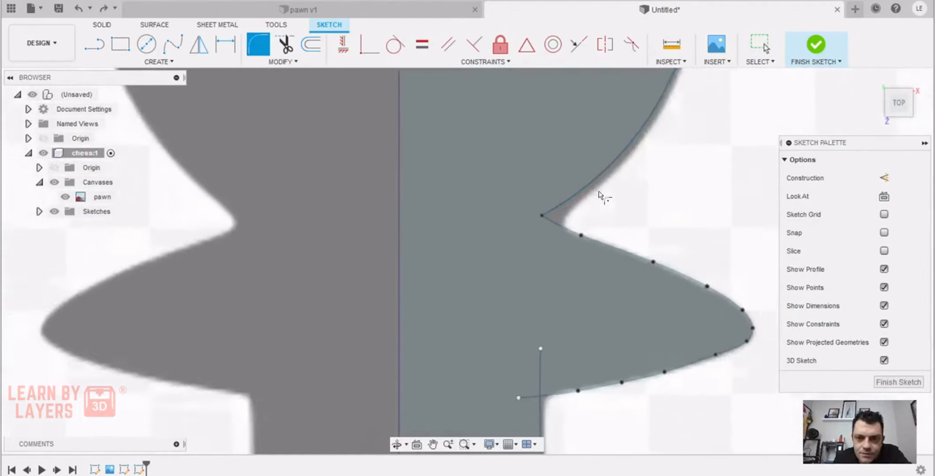
{"action": "scroll", "coordinate": [586, 194], "scroll_direction": "up", "scroll_amount": 5}
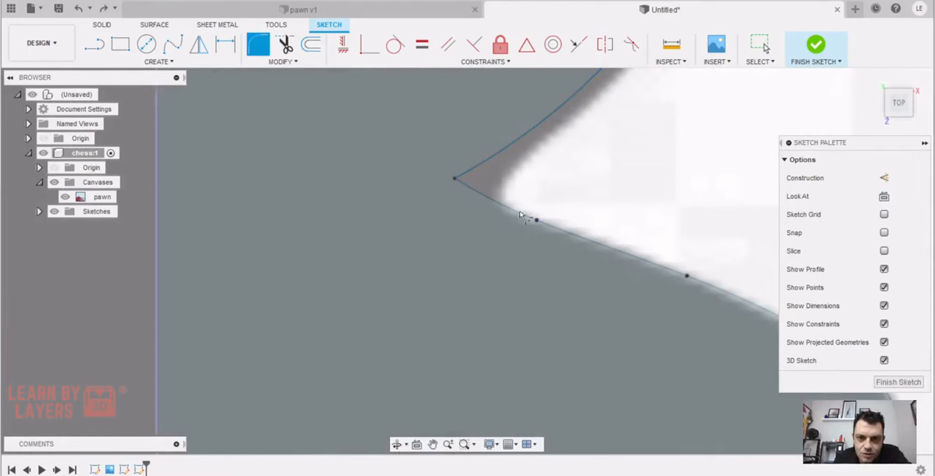
{"action": "left_click", "coordinate": [518, 213]}
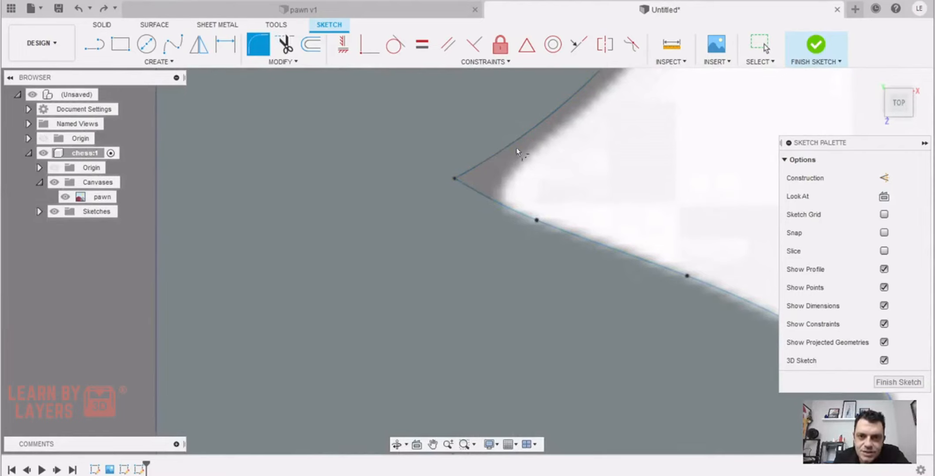
{"action": "left_click", "coordinate": [524, 136]}
{"action": "left_click", "coordinate": [518, 211]}
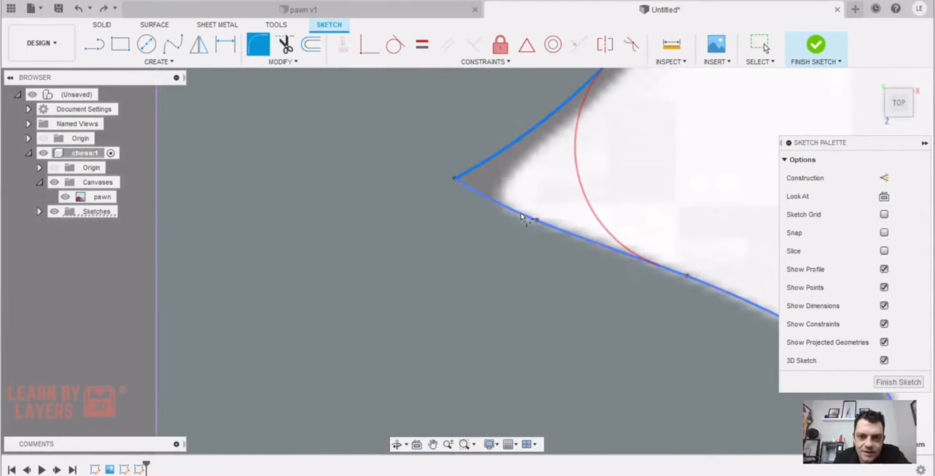
{"action": "scroll", "coordinate": [524, 214], "scroll_direction": "up", "scroll_amount": 4}
{"action": "scroll", "coordinate": [617, 204], "scroll_direction": "down", "scroll_amount": 3}
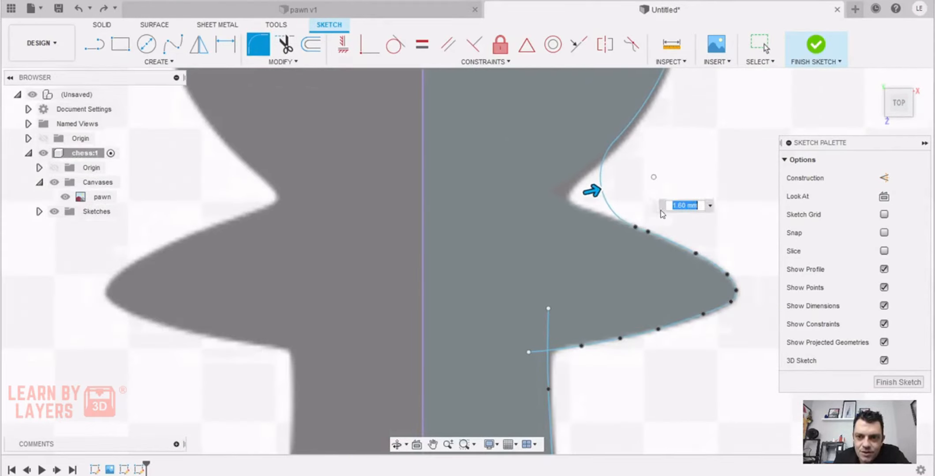
{"action": "left_click_drag", "start_coordinate": [593, 190], "coordinate": [571, 196]}
{"action": "middle_click_drag", "start_coordinate": [593, 251], "coordinate": [557, 199]}
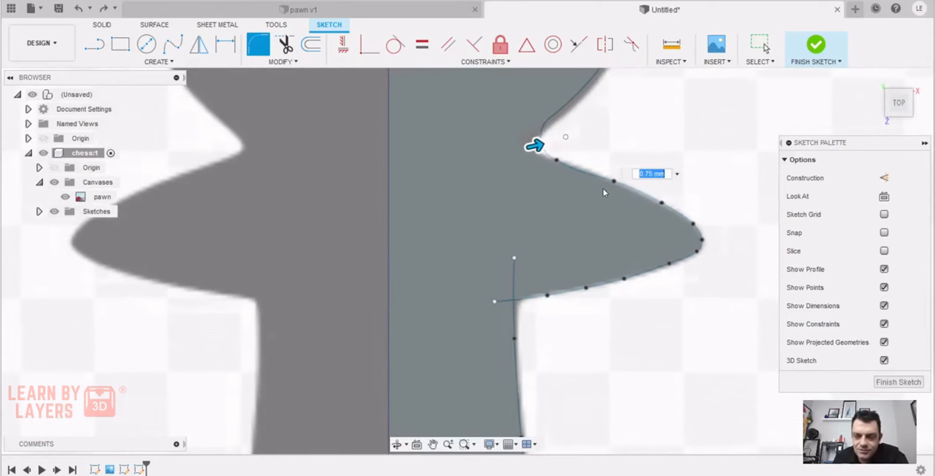
{"action": "key", "text": "Return"}
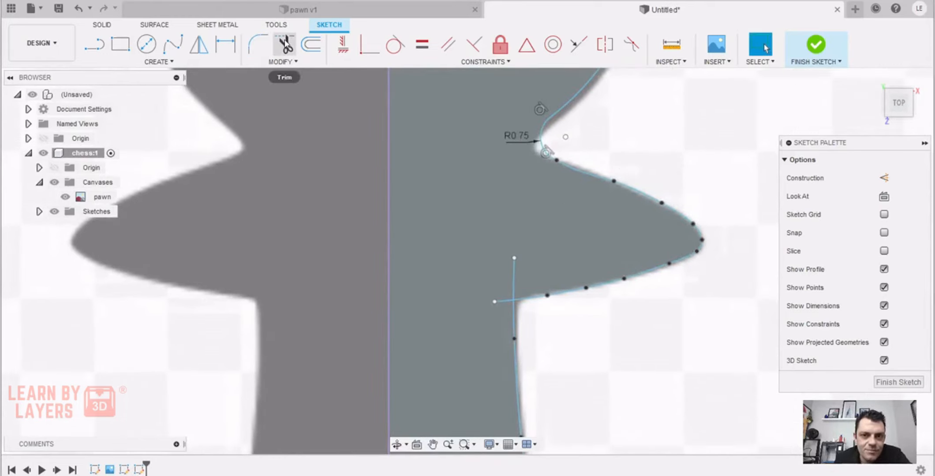
Fillet the corner between the collar's underside and the stem spline with a 0.40 mm radius
{"action": "left_click", "coordinate": [259, 46]}
{"action": "scroll", "coordinate": [478, 265], "scroll_direction": "up", "scroll_amount": 6}
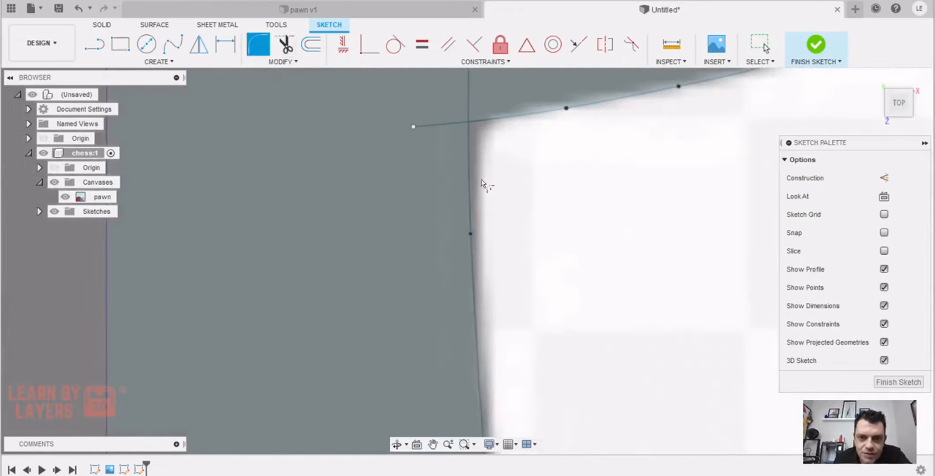
{"action": "left_click", "coordinate": [470, 176]}
{"action": "left_click", "coordinate": [505, 125]}
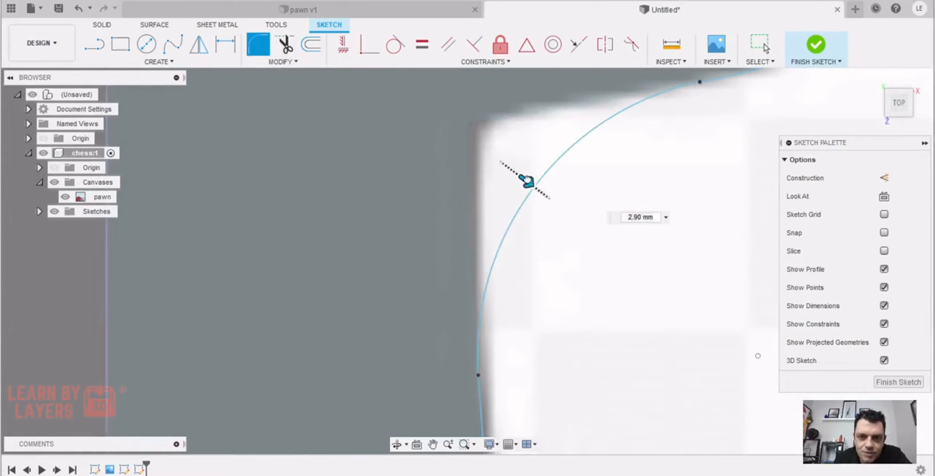
{"action": "left_click_drag", "start_coordinate": [525, 182], "coordinate": [459, 128]}
{"action": "scroll", "coordinate": [490, 215], "scroll_direction": "down", "scroll_amount": 3}
{"action": "scroll", "coordinate": [547, 252], "scroll_direction": "down", "scroll_amount": 3}
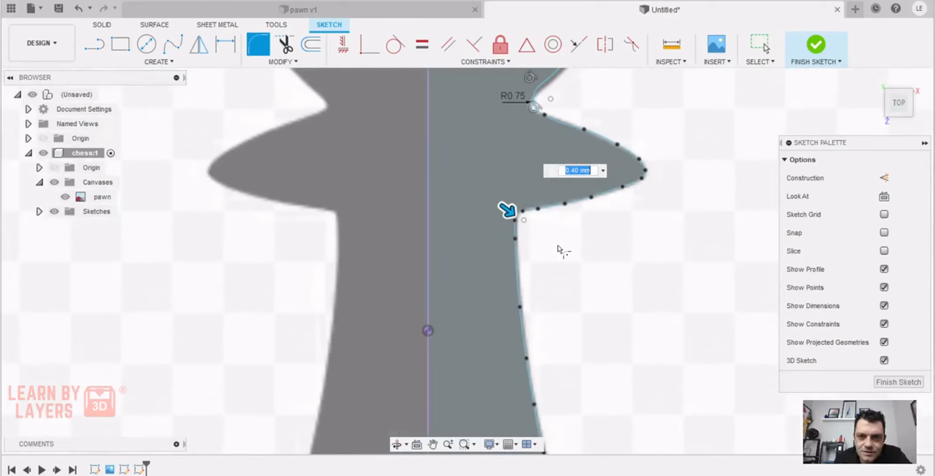
{"action": "middle_click_drag", "start_coordinate": [625, 249], "coordinate": [616, 136]}
{"action": "middle_click_drag", "start_coordinate": [617, 282], "coordinate": [593, 126]}
{"action": "scroll", "coordinate": [602, 187], "scroll_direction": "up", "scroll_amount": 3}
{"action": "scroll", "coordinate": [612, 198], "scroll_direction": "down", "scroll_amount": 3}
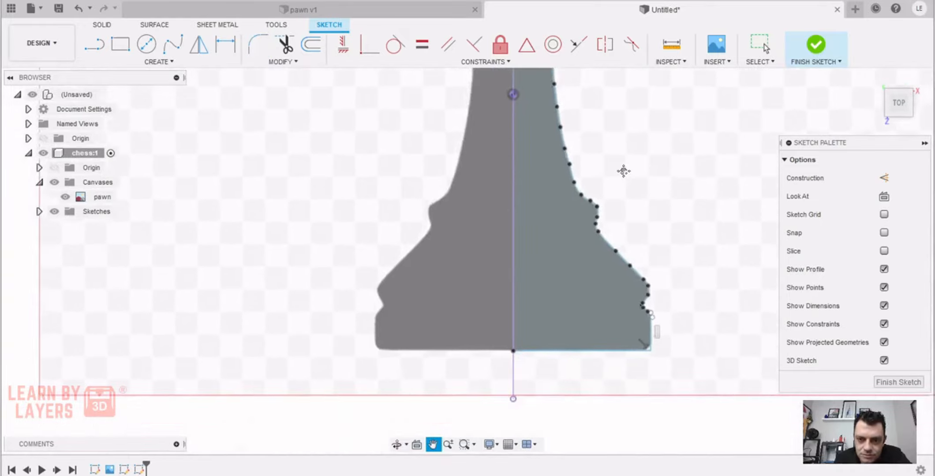
{"action": "scroll", "coordinate": [618, 279], "scroll_direction": "up", "scroll_amount": 4}
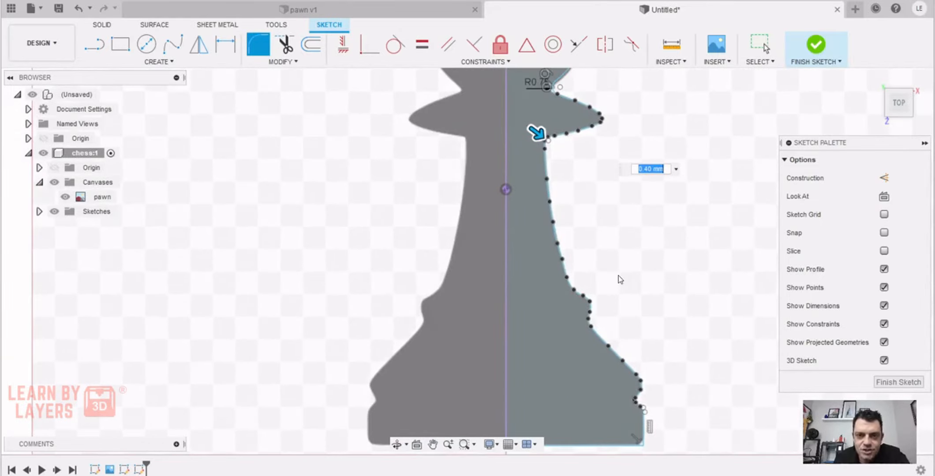
{"action": "key", "text": "Return"}
Close the half profile with a vertical line along the centre axis from the head's top to the base, and finish the sketch
{"action": "scroll", "coordinate": [617, 238], "scroll_direction": "down", "scroll_amount": 5}
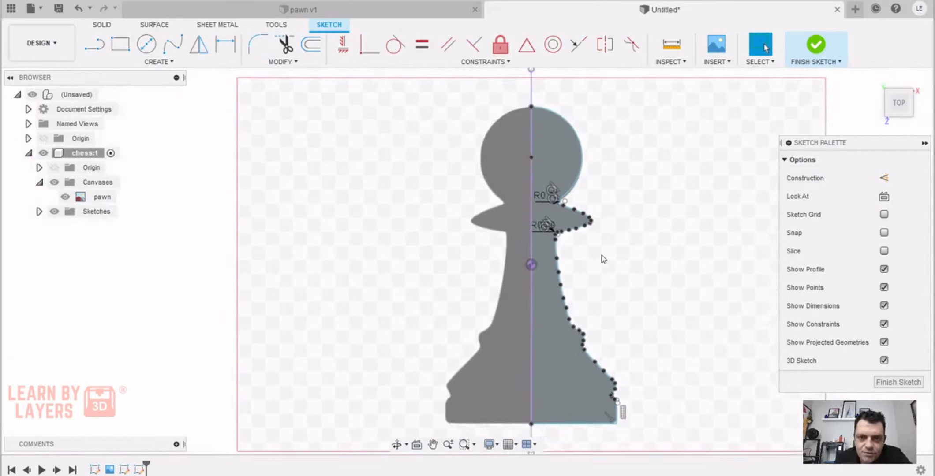
{"action": "scroll", "coordinate": [493, 211], "scroll_direction": "down", "scroll_amount": 1}
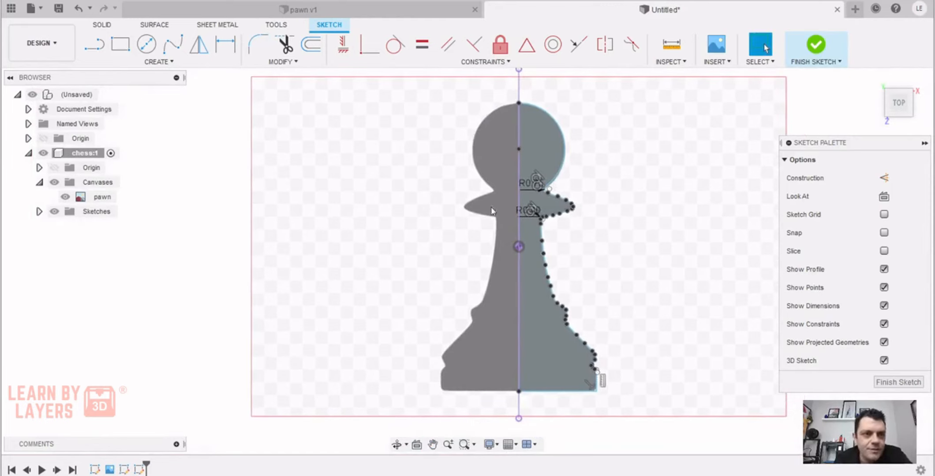
{"action": "left_click", "coordinate": [95, 45]}
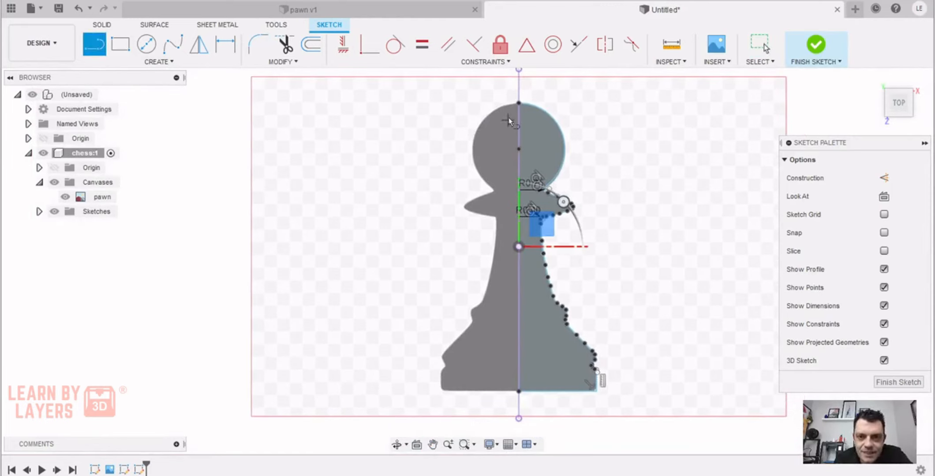
{"action": "left_click", "coordinate": [518, 104]}
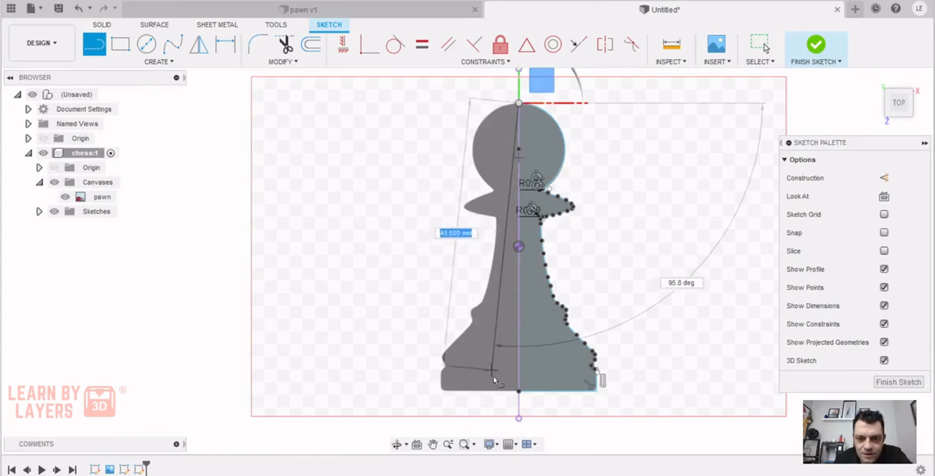
{"action": "left_click", "coordinate": [518, 391]}
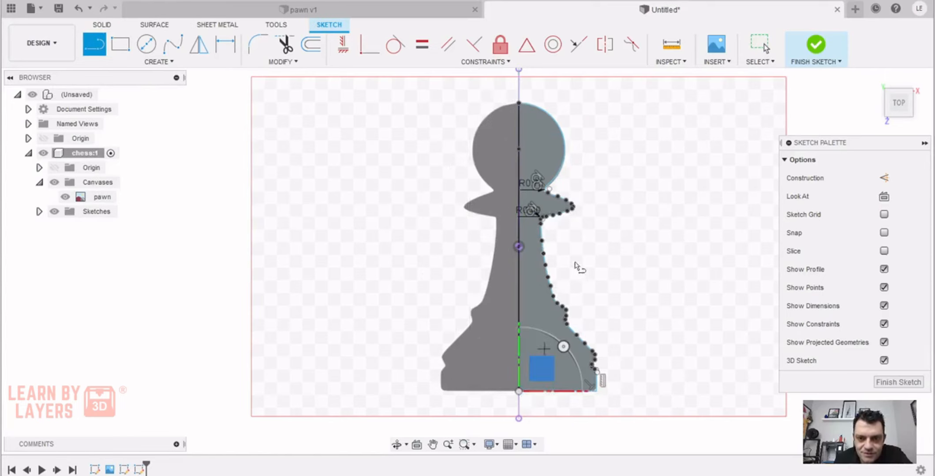
{"action": "left_click", "coordinate": [816, 55]}
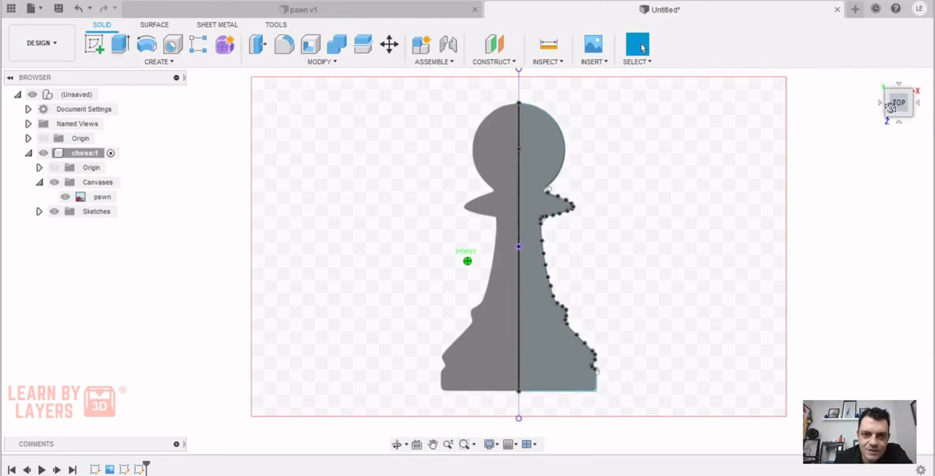
Revolve the closed half profile 360 degrees about the vertical centre axis as a new body
{"action": "left_click_drag", "start_coordinate": [890, 108], "coordinate": [887, 130]}
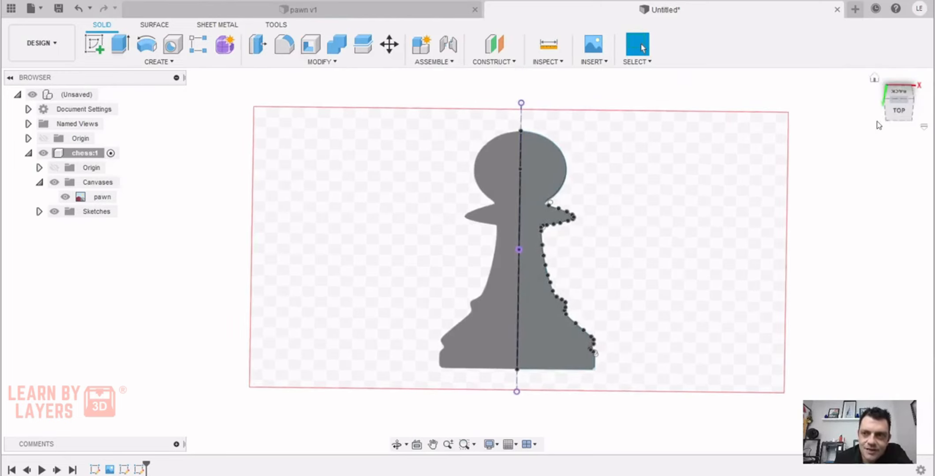
{"action": "left_click", "coordinate": [899, 111]}
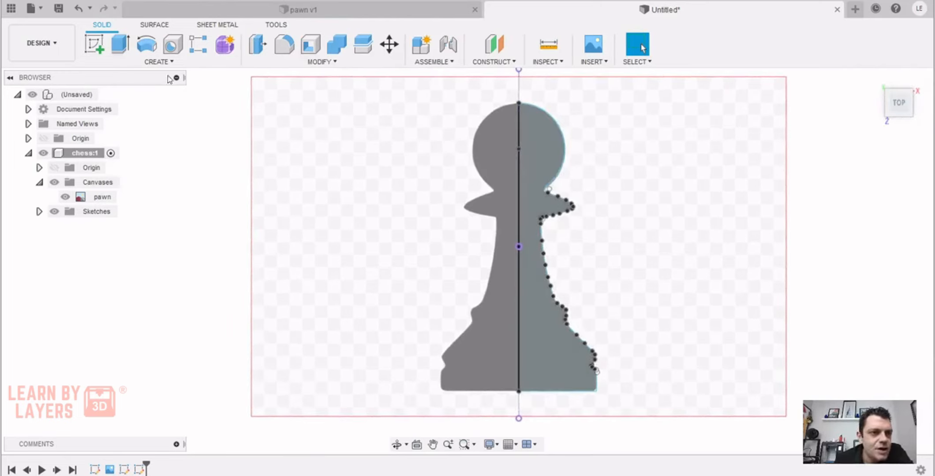
{"action": "left_click", "coordinate": [162, 62]}
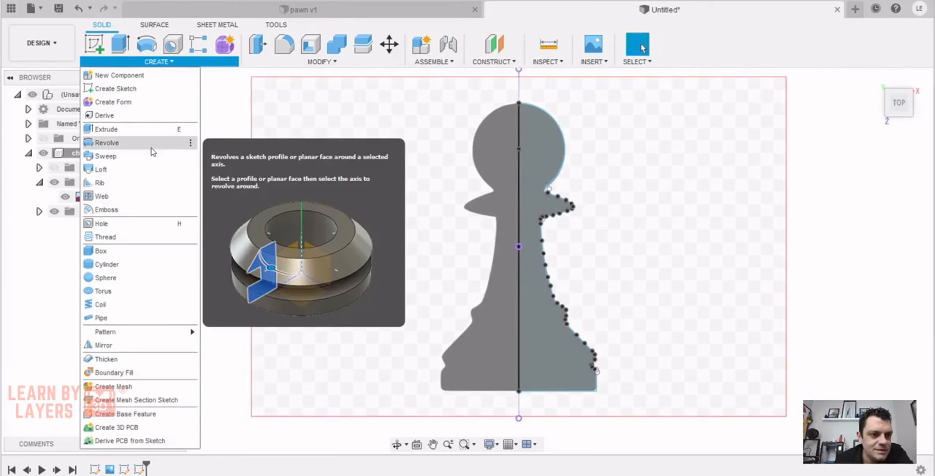
{"action": "left_click", "coordinate": [150, 144]}
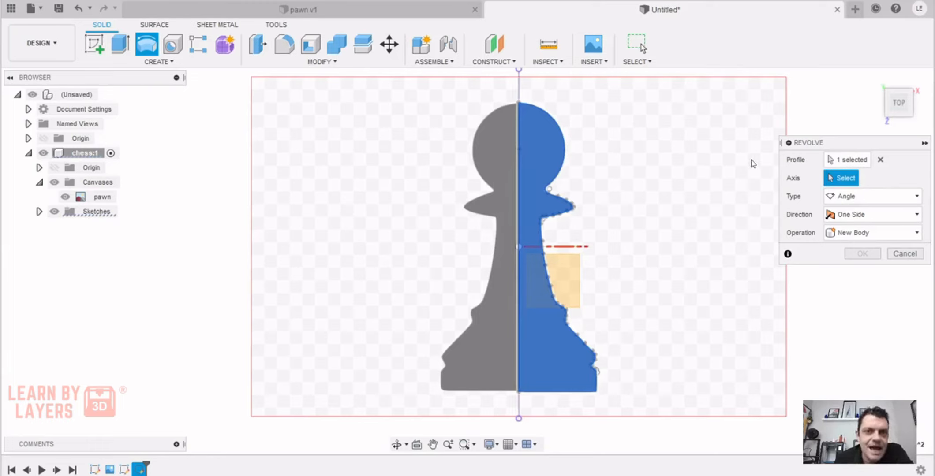
{"action": "left_click", "coordinate": [519, 84]}
{"action": "left_click_drag", "start_coordinate": [916, 106], "coordinate": [911, 123]}
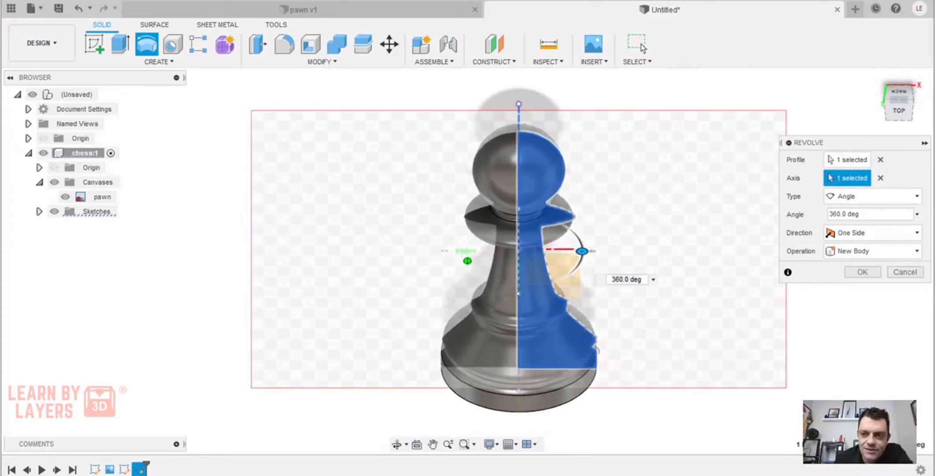
{"action": "left_click", "coordinate": [862, 272]}
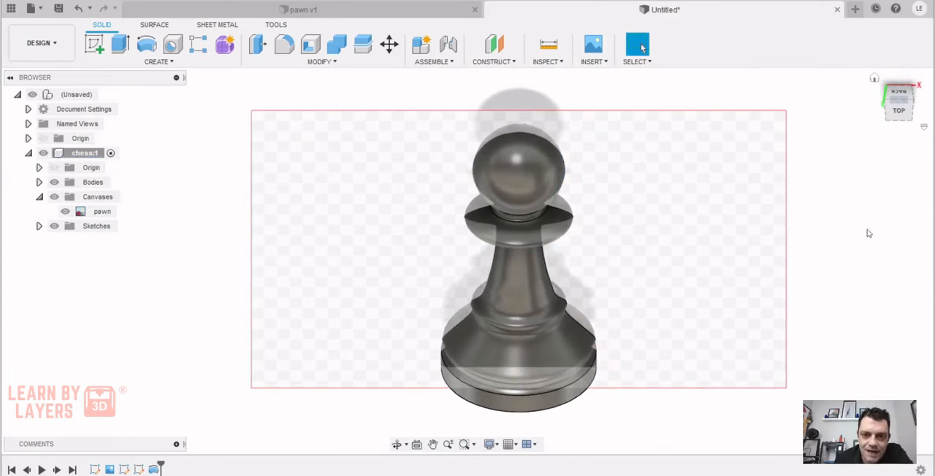
Hide the pawn reference canvas and view the revolved pawn from an angle
{"action": "mouse_move", "coordinate": [902, 115]}
{"action": "left_mouse_down"}
{"action": "mouse_move", "coordinate": [902, 79]}
{"action": "mouse_move", "coordinate": [903, 135]}
{"action": "mouse_move", "coordinate": [902, 104]}
{"action": "left_mouse_up"}
{"action": "middle_click_drag", "start_coordinate": [227, 226], "coordinate": [227, 243], "text": "shift"}
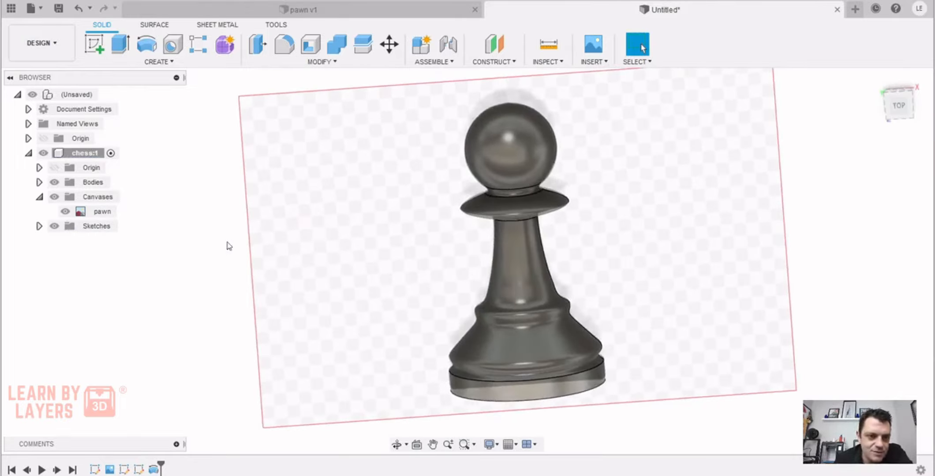
{"action": "left_click", "coordinate": [66, 215]}
{"action": "left_click", "coordinate": [65, 212]}
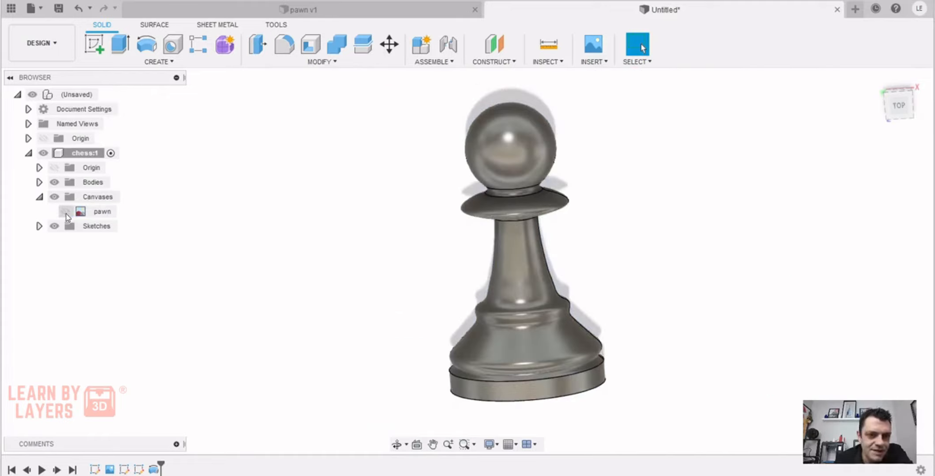
{"action": "mouse_move", "coordinate": [897, 119]}
{"action": "left_mouse_down"}
{"action": "mouse_move", "coordinate": [886, 153]}
{"action": "mouse_move", "coordinate": [842, 155]}
{"action": "mouse_move", "coordinate": [800, 185]}
{"action": "mouse_move", "coordinate": [787, 223]}
{"action": "mouse_move", "coordinate": [794, 181]}
{"action": "mouse_move", "coordinate": [853, 133]}
{"action": "left_mouse_up"}
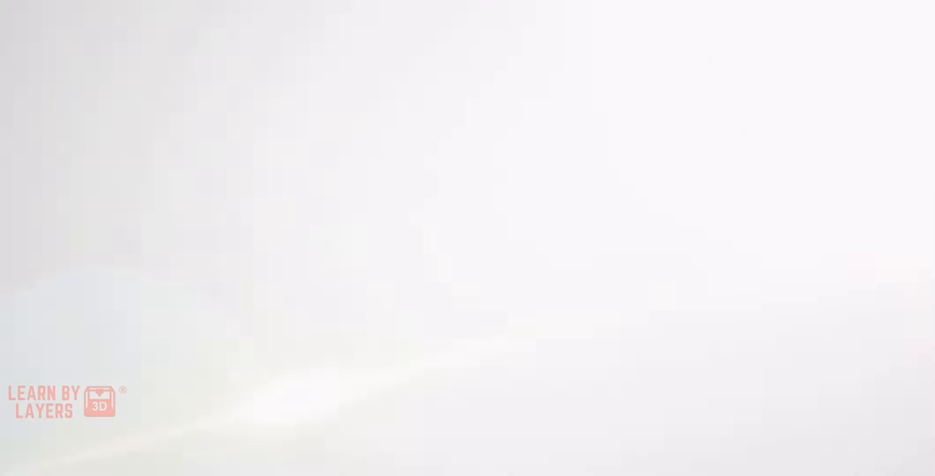